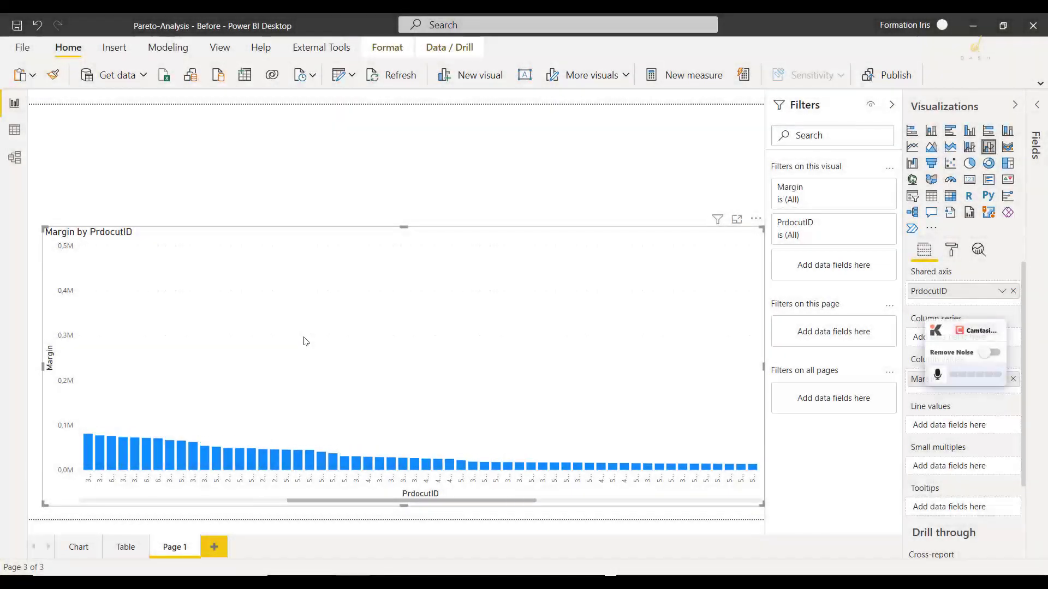
pyautogui.scroll(-10, 304, 332)
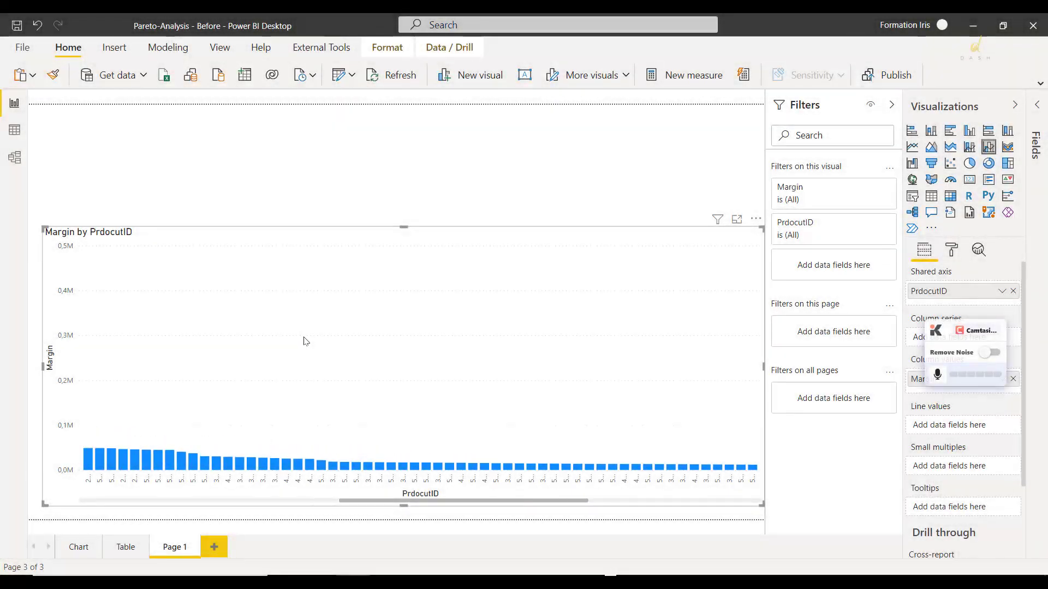
pyautogui.scroll(-10, 305, 342)
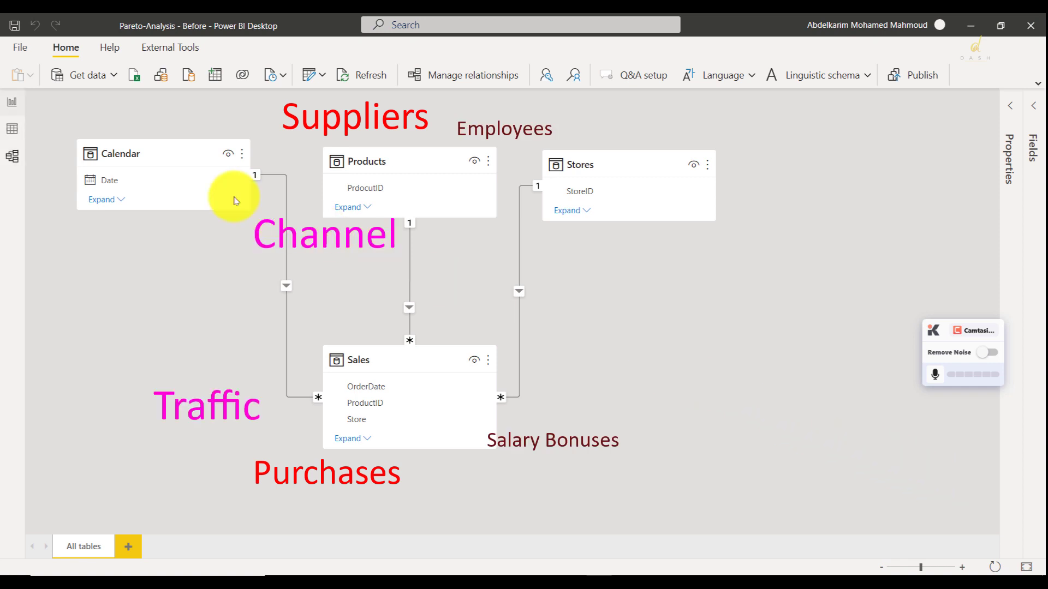
# In the report view, create an empty table named Key Measures
pyautogui.click(15, 110)
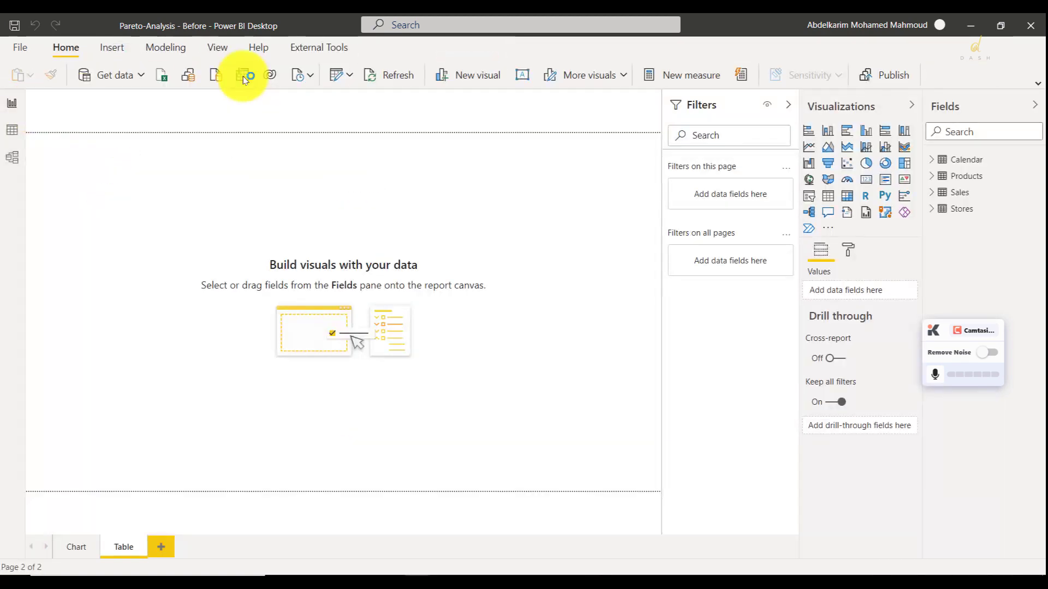
pyautogui.click(244, 80)
pyautogui.doubleClick(323, 468)
pyautogui.write('Key Measures')
pyautogui.press('Return')
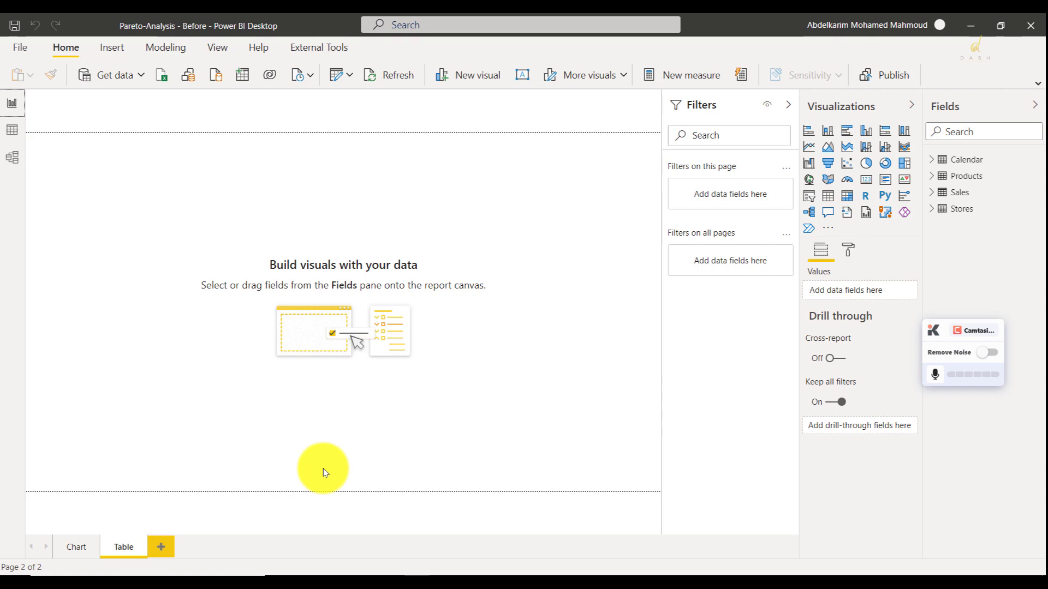
# Add a measure to the Key Measures table defined as Total Sales = SUM( Sales[Total Sale] )
pyautogui.rightClick(961, 180)
pyautogui.click(958, 186)
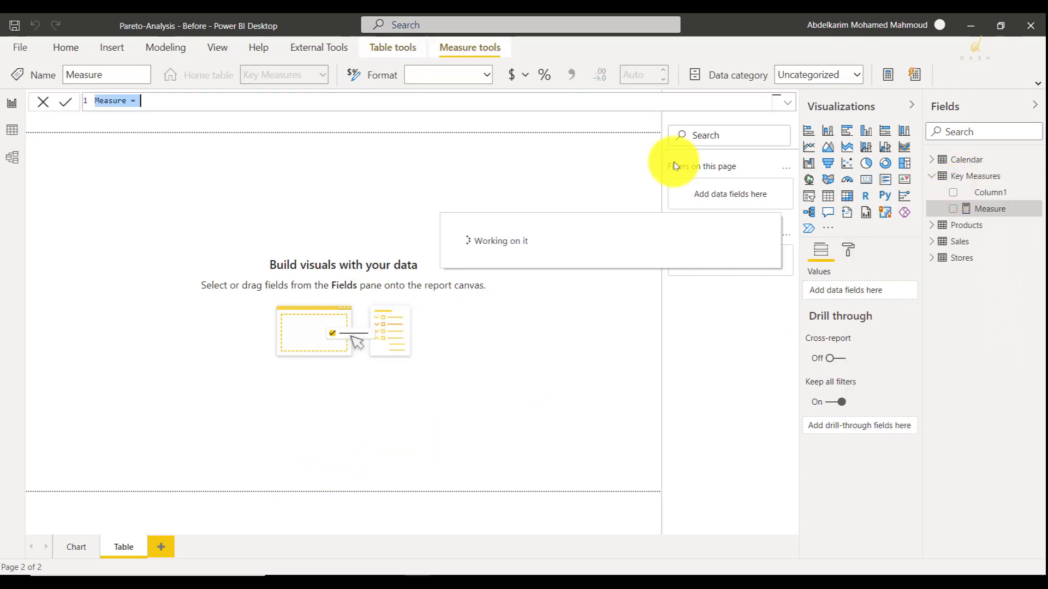
pyautogui.write('Total Sales = SUM( Sales')
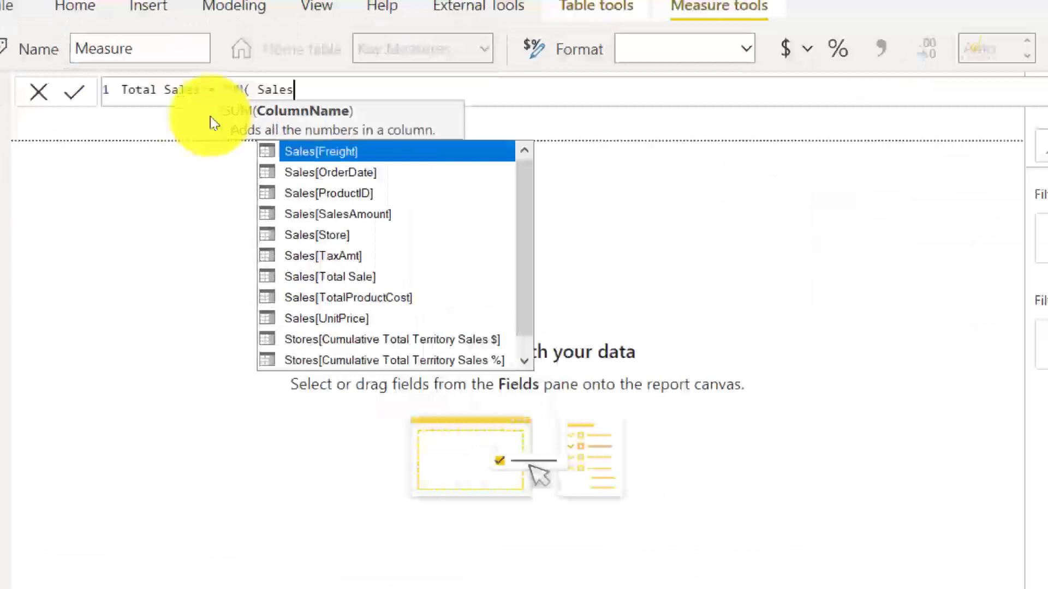
pyautogui.press('Down')
pyautogui.press('Down')
pyautogui.press('Down')
pyautogui.press('Down')
pyautogui.press('Down')
pyautogui.press('Down')
pyautogui.press('Tab')
pyautogui.write(')')
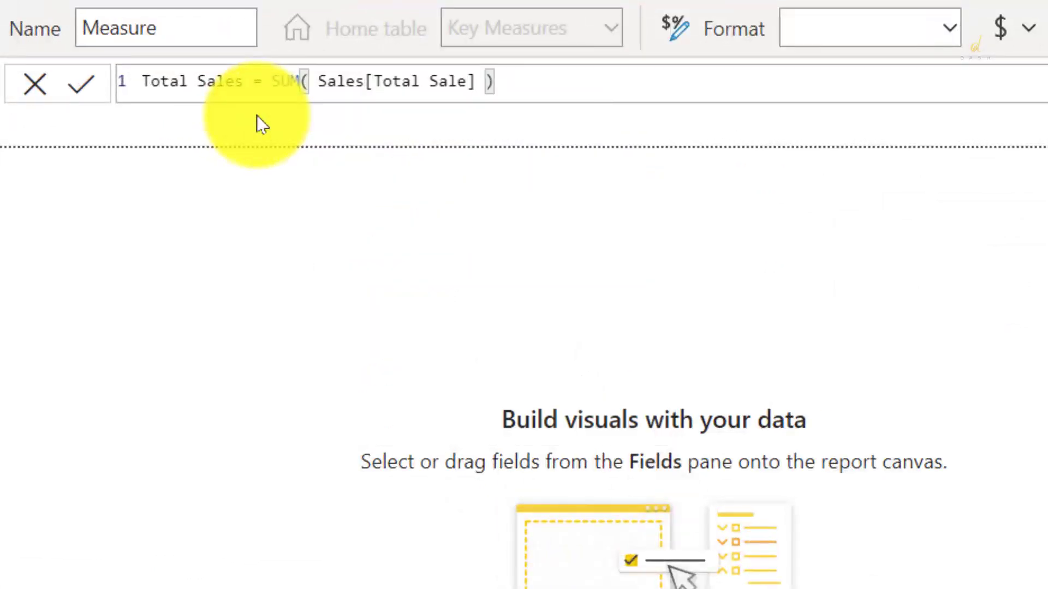
pyautogui.press('Return')
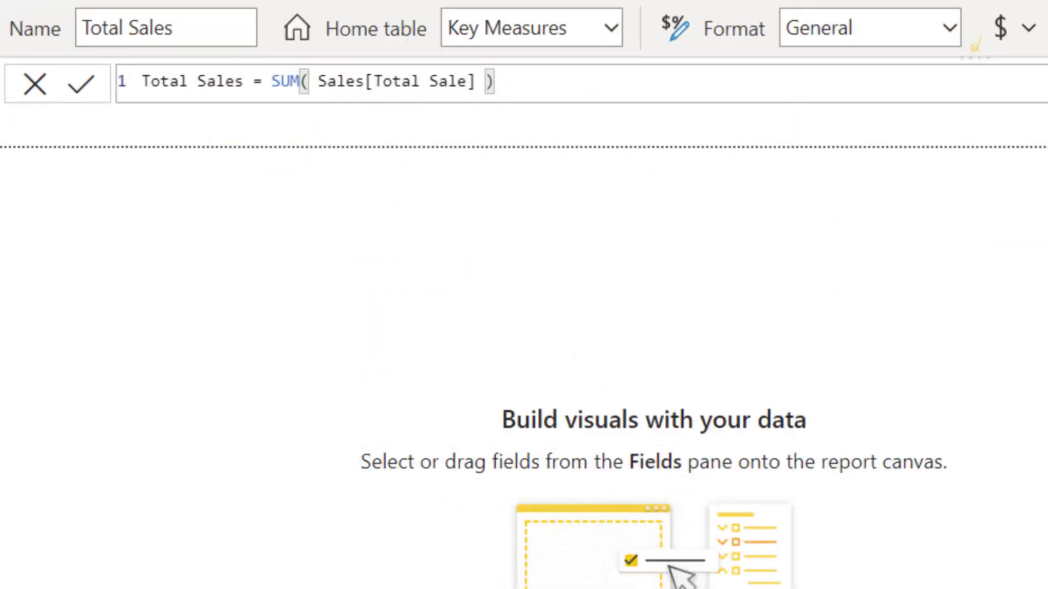
# Create the measures Total Cost = SUM( Sales[TotalProductCost] ) and Margin = [Total Sales] - [Total Cost] in Key Measures
pyautogui.write('Total Cost = SUM( Sales[TotalProductCost] )')
pyautogui.press('Return')
pyautogui.write('Margin = [Total S')
pyautogui.press('Tab')
pyautogui.write('- [Total Cost]')
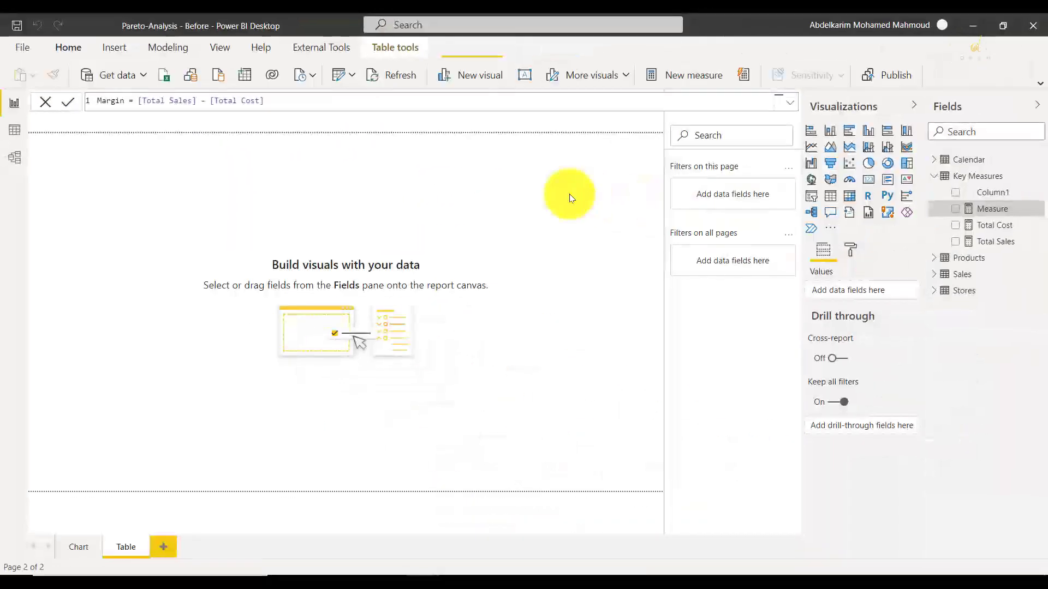
pyautogui.press('Return')
# Delete the placeholder Column1 from the Key Measures table
pyautogui.rightClick(987, 194)
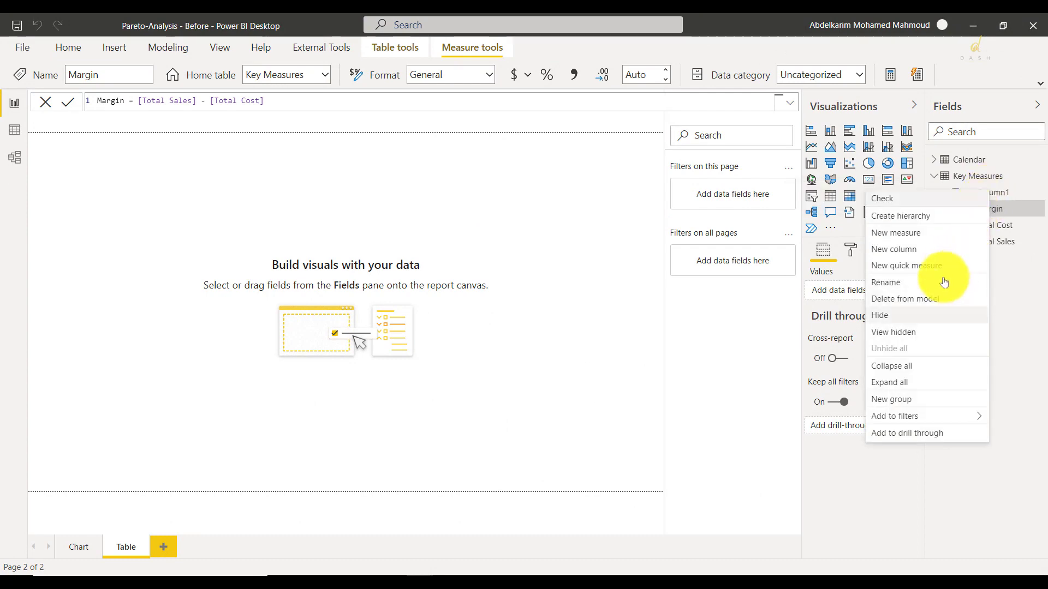
pyautogui.click(931, 299)
pyautogui.click(587, 323)
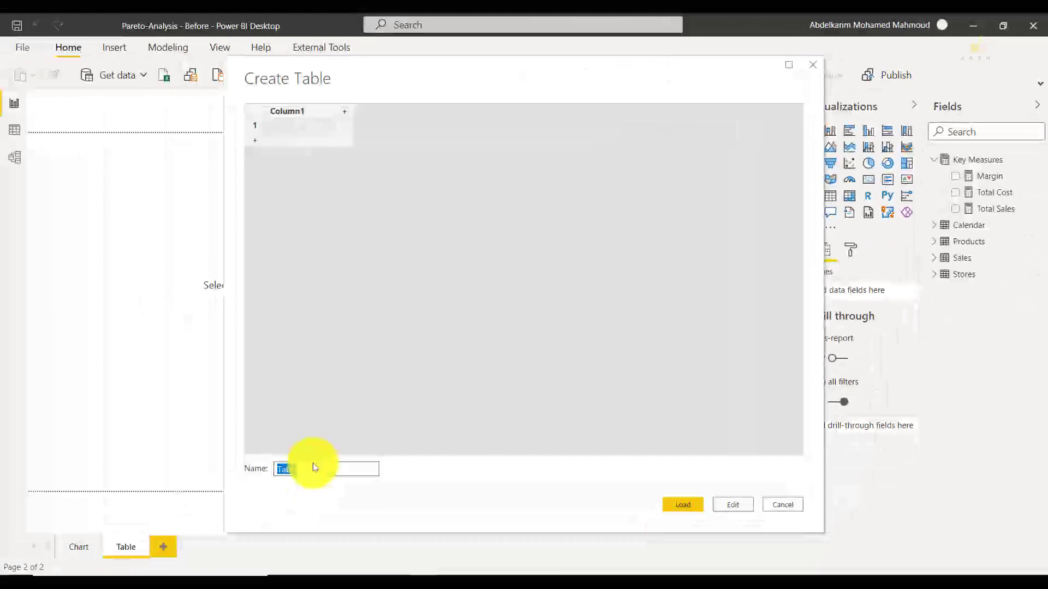
# Create an empty table named Pareto and start a measure named Cumulative % in it
pyautogui.write('Pareto')
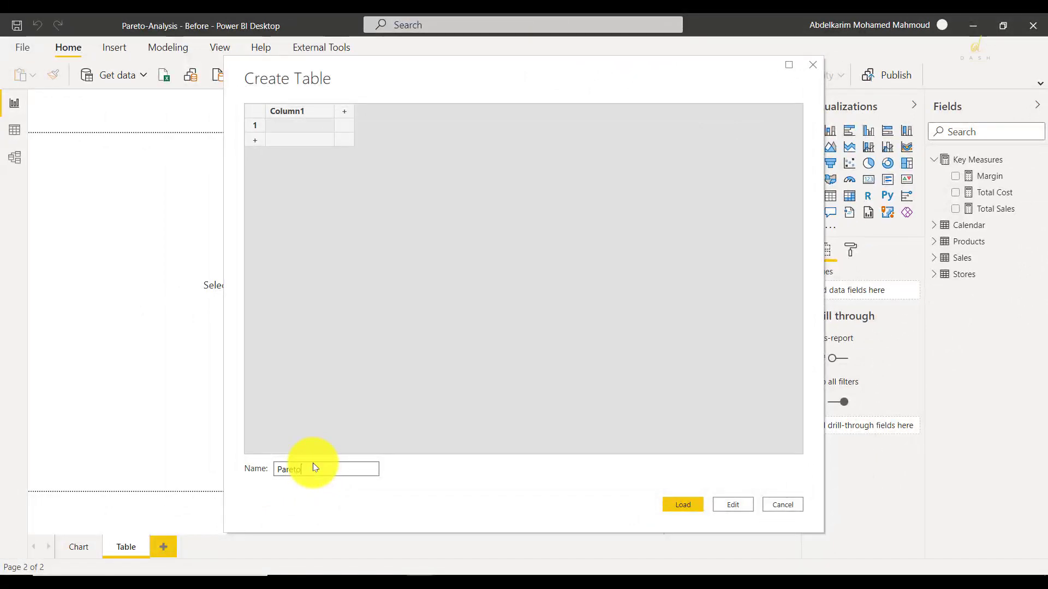
pyautogui.click(679, 504)
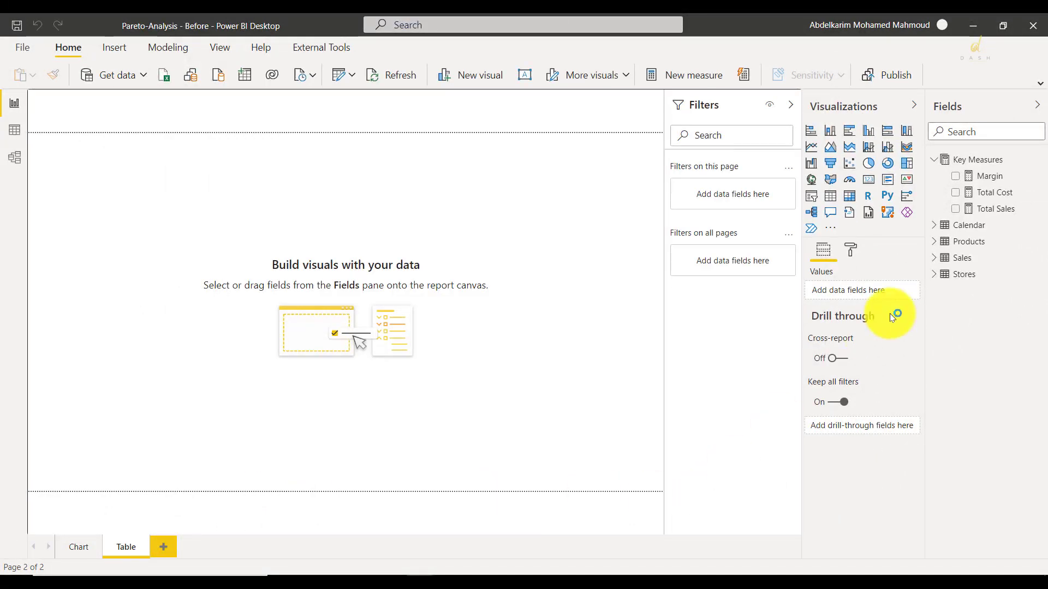
pyautogui.rightClick(950, 242)
pyautogui.click(860, 246)
pyautogui.write('Cumulative % =')
# Declare a variable _thisProductMargin equal to [Margin] in the Cumulative % measure
pyautogui.hotkey('shift', 'Return')
pyautogui.write('Var')
pyautogui.write(' _thisp')
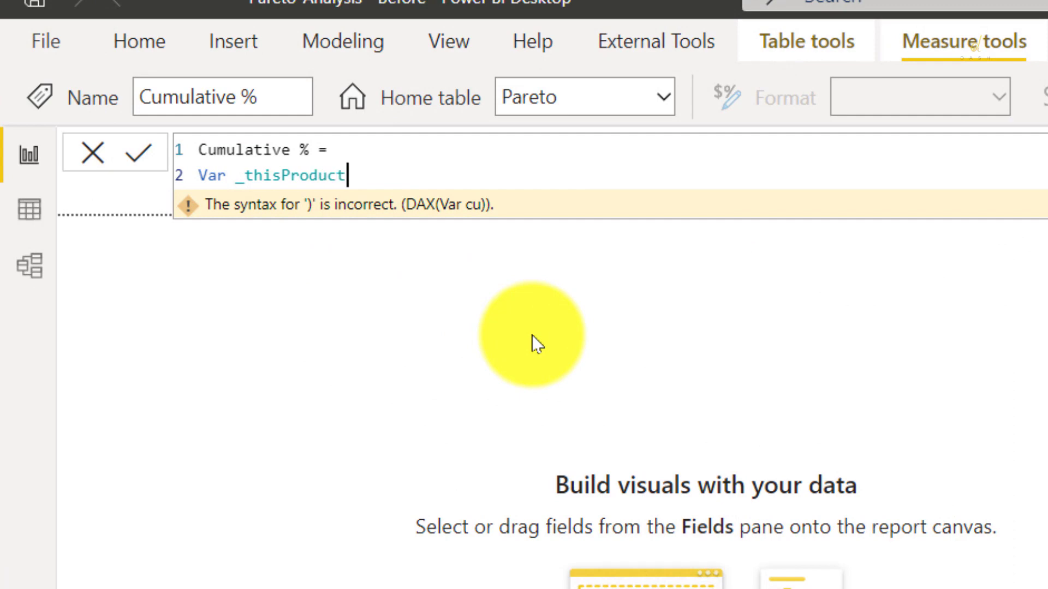
pyautogui.write('roductMargin = Mar')
pyautogui.press('Tab')
pyautogui.hotkey('shift', 'Return')
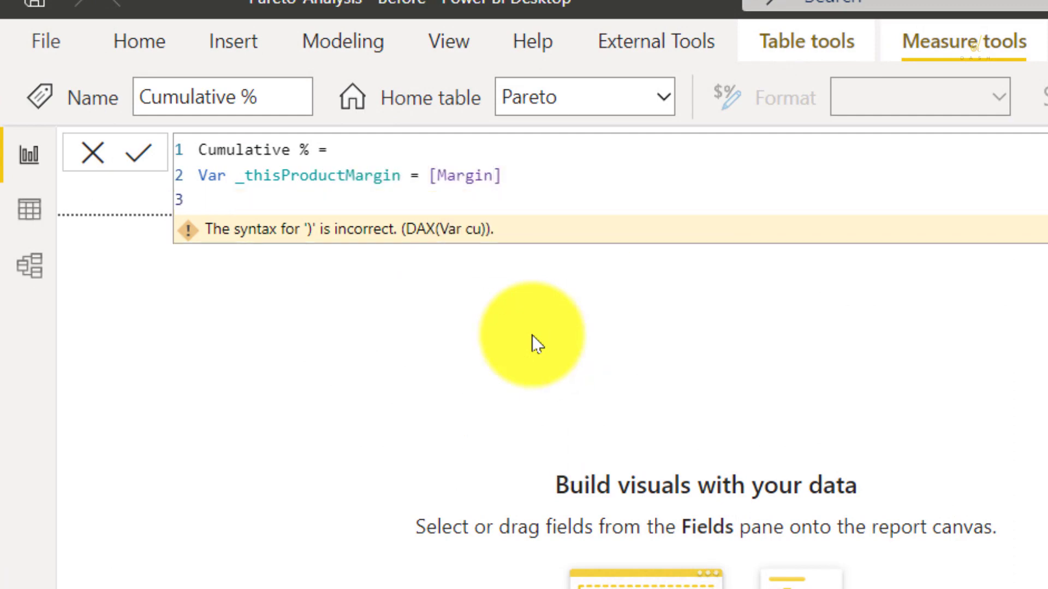
# Declare a second variable _allProductMargin as CALCULATE( [Margin] , ALL( Products ) ), with the ALL filter on its own indented line
pyautogui.write('Var ')
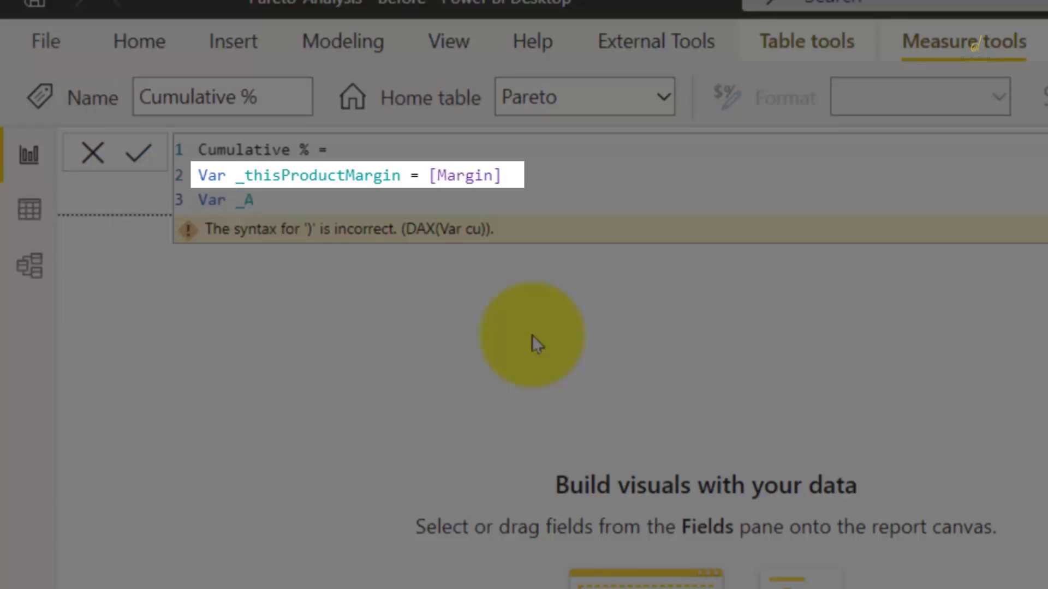
pyautogui.write('_allProductMargin = C')
pyautogui.press('Tab')
pyautogui.write('Mar')
pyautogui.press('Tab')
pyautogui.write(',')
pyautogui.hotkey('shift', 'Return')
pyautogui.press('Tab')
pyautogui.press('Tab')
pyautogui.press('Tab')
pyautogui.press('Tab')
pyautogui.press('Tab')
pyautogui.press('Tab')
pyautogui.press('Tab')
pyautogui.press('Tab')
pyautogui.write('All')
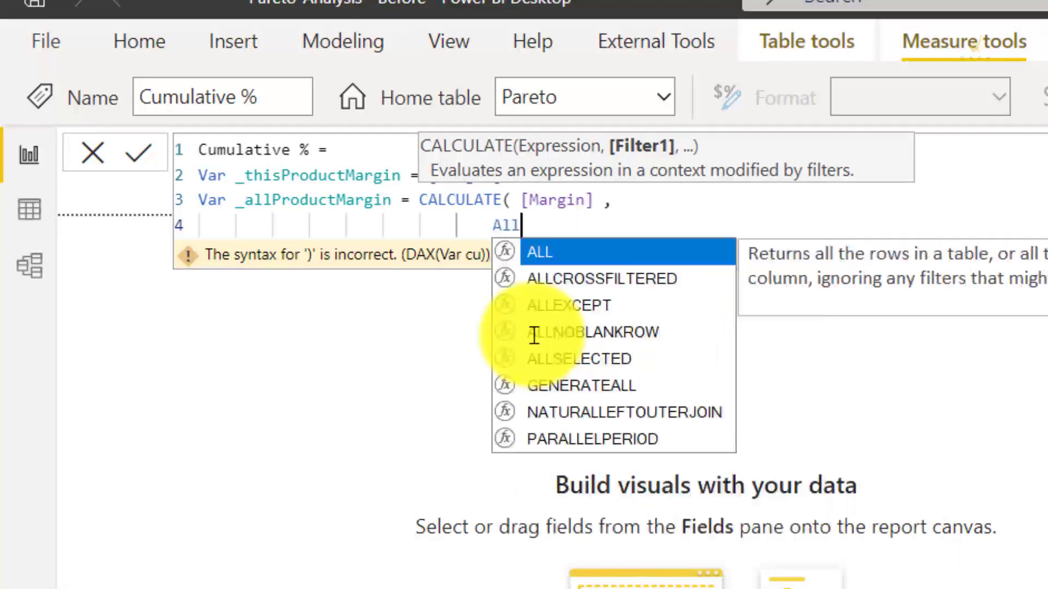
pyautogui.press('Tab')
pyautogui.write('Pro')
pyautogui.press('Tab')
pyautogui.write(') )')
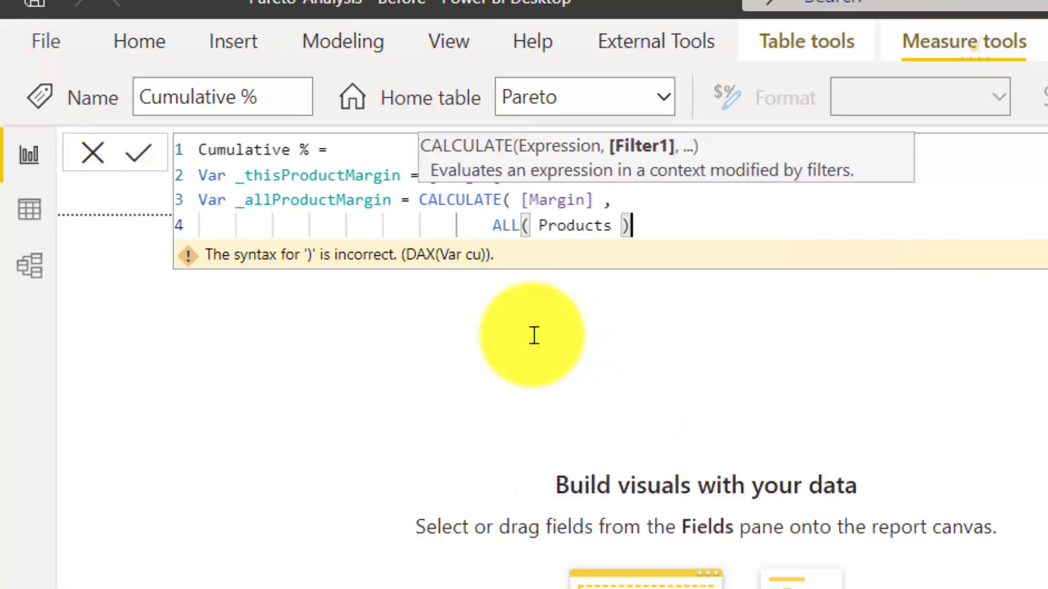
# Add a RETURN section below the variables and begin its expression with CALCULATE on [Margin]
pyautogui.hotkey('shift', 'Return')
pyautogui.hotkey('shift', 'Return')
pyautogui.write('RETURN')
pyautogui.hotkey('shift', 'Return')
pyautogui.write('C')
pyautogui.press('Tab')
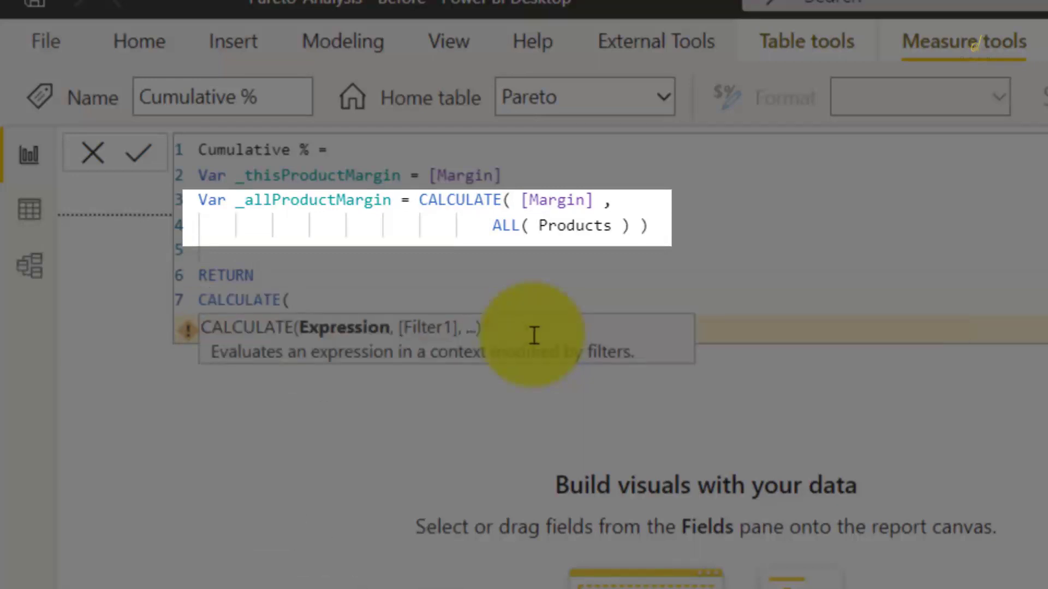
pyautogui.write('[')
pyautogui.press('Tab')
pyautogui.write('?')
# Add an indented FILTER over ALL( Products ) as the filter argument of the returned CALCULATE
pyautogui.hotkey('shift', 'Return')
pyautogui.press('Tab')
pyautogui.press('Tab')
pyautogui.press('Tab')
pyautogui.press('Tab')
pyautogui.write('Filter')
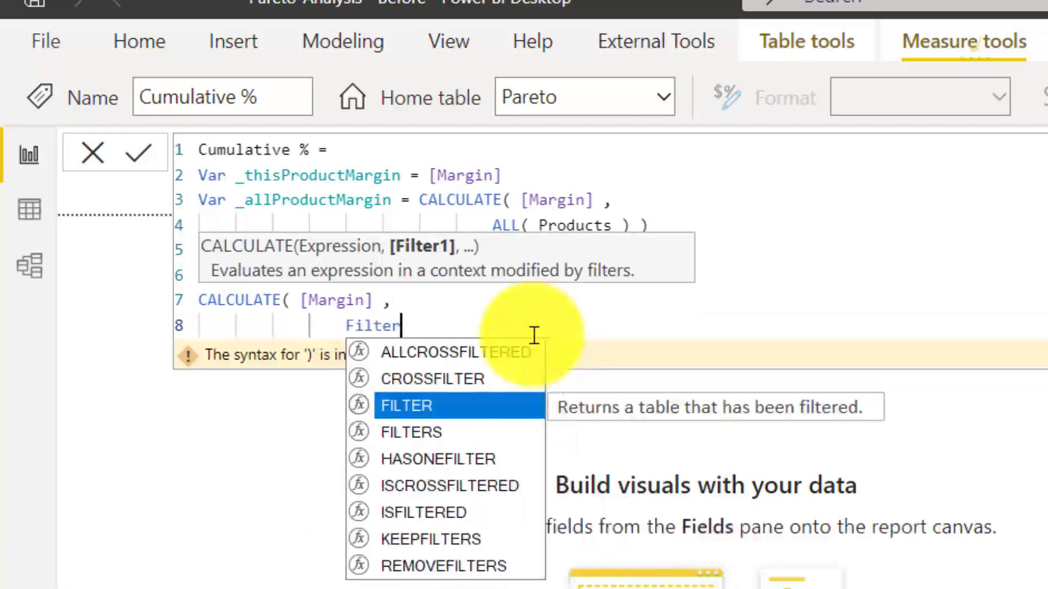
pyautogui.press('Tab')
pyautogui.write('ALL(')
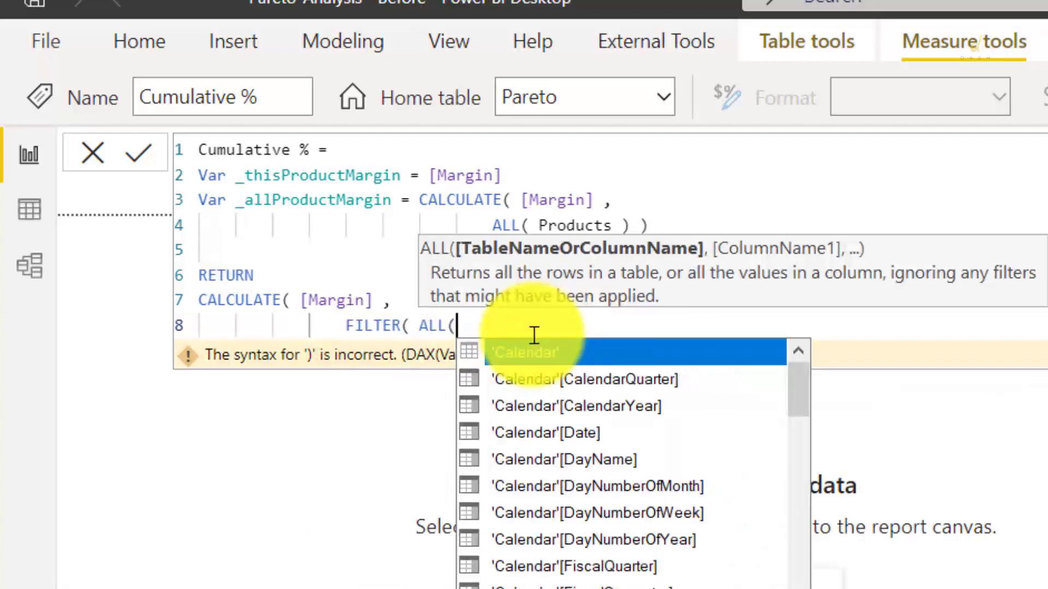
pyautogui.write(' Products')
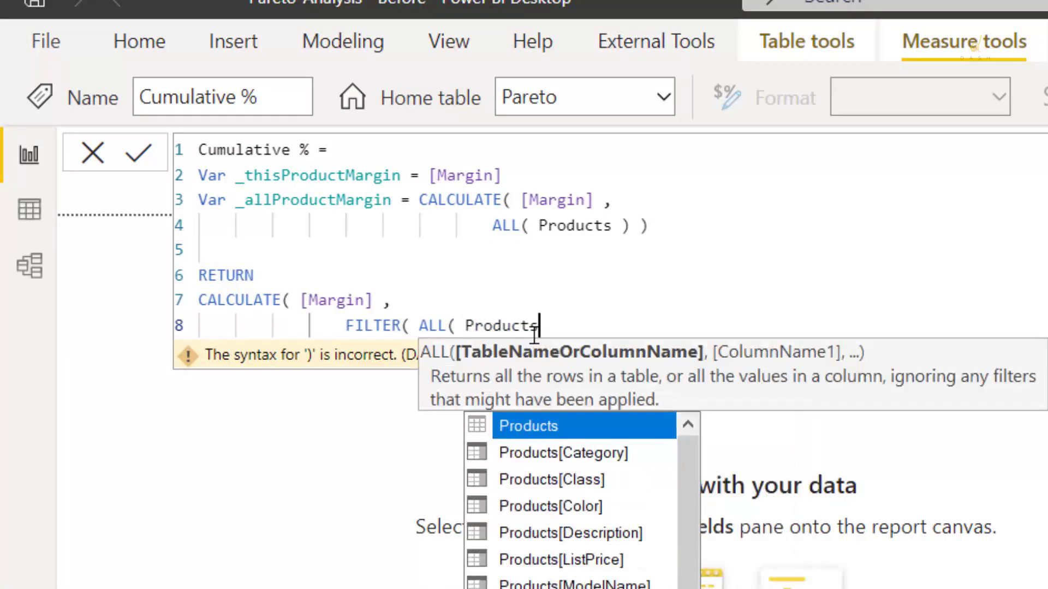
pyautogui.write(' )  ,')
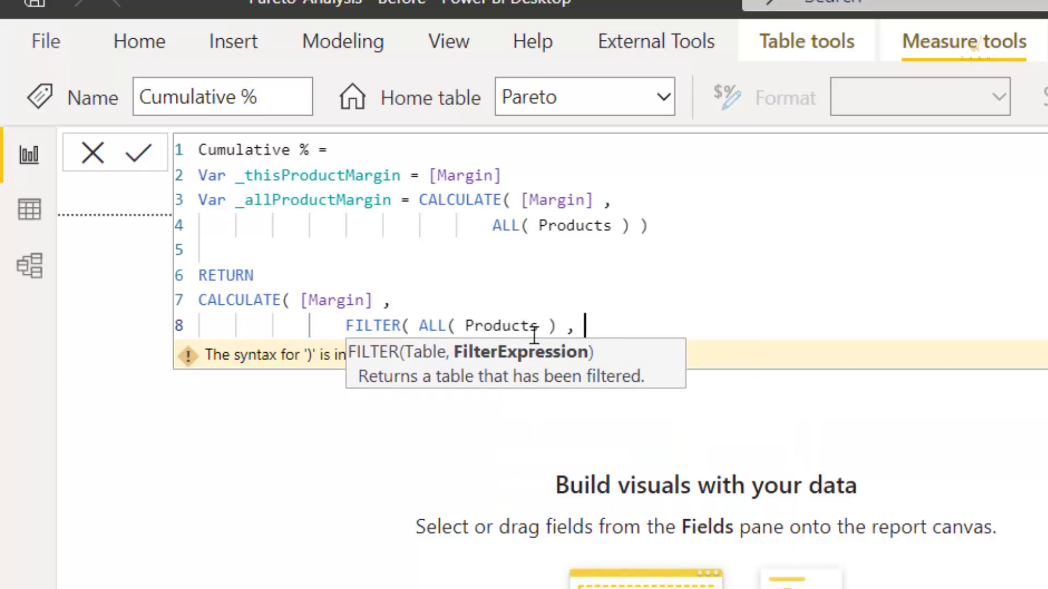
# Set the FILTER condition to [Margin] >= _thisProductMargin and divide the returned CALCULATE by _allProductMargin
pyautogui.hotkey('shift', 'Return')
pyautogui.write('[Margin]')
pyautogui.press('Tab')
pyautogui.write('>= _thisProductMargin )')
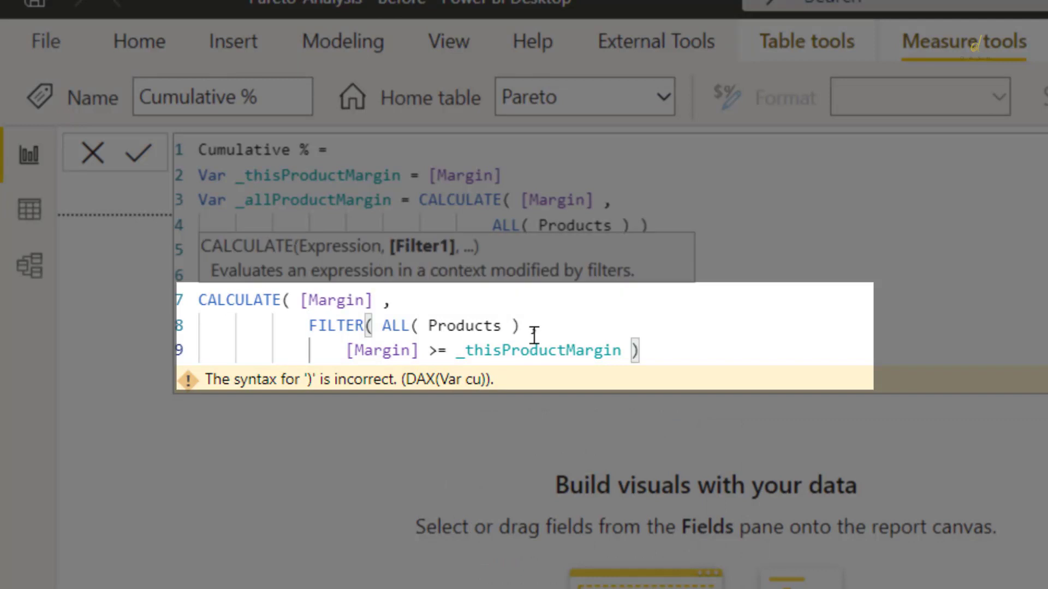
pyautogui.hotkey('shift', 'Return')
pyautogui.write('/ _allProductMargin')
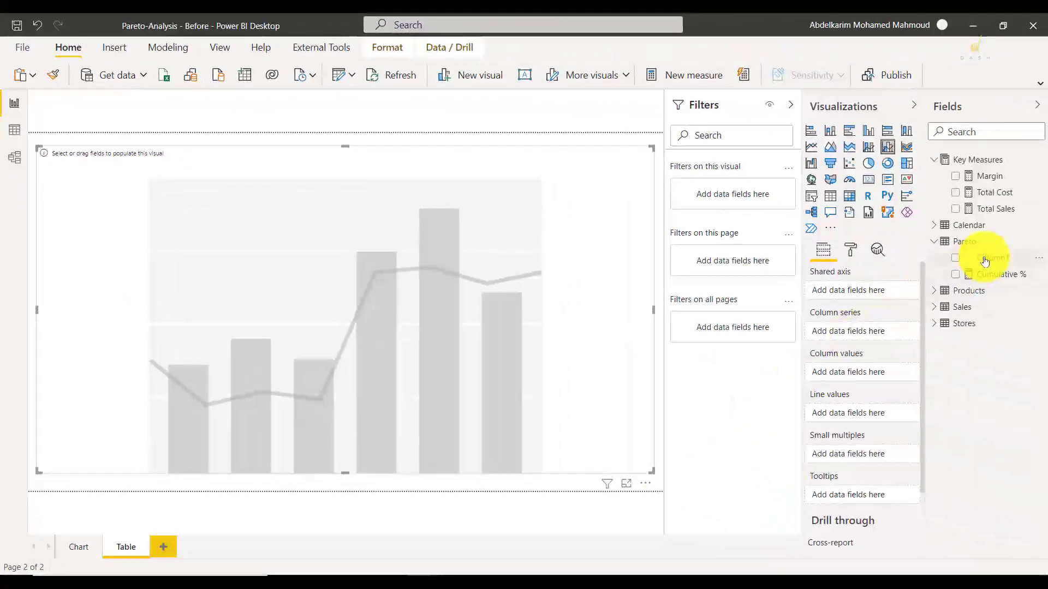
# Delete the placeholder Column1 from the Pareto table
pyautogui.rightClick(985, 274)
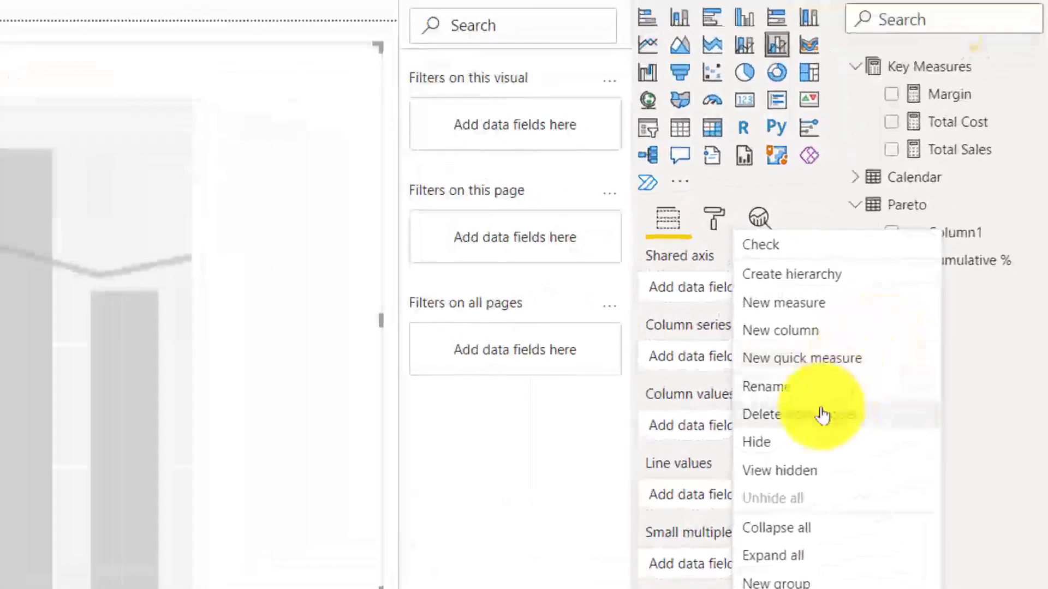
pyautogui.click(909, 365)
pyautogui.click(273, 340)
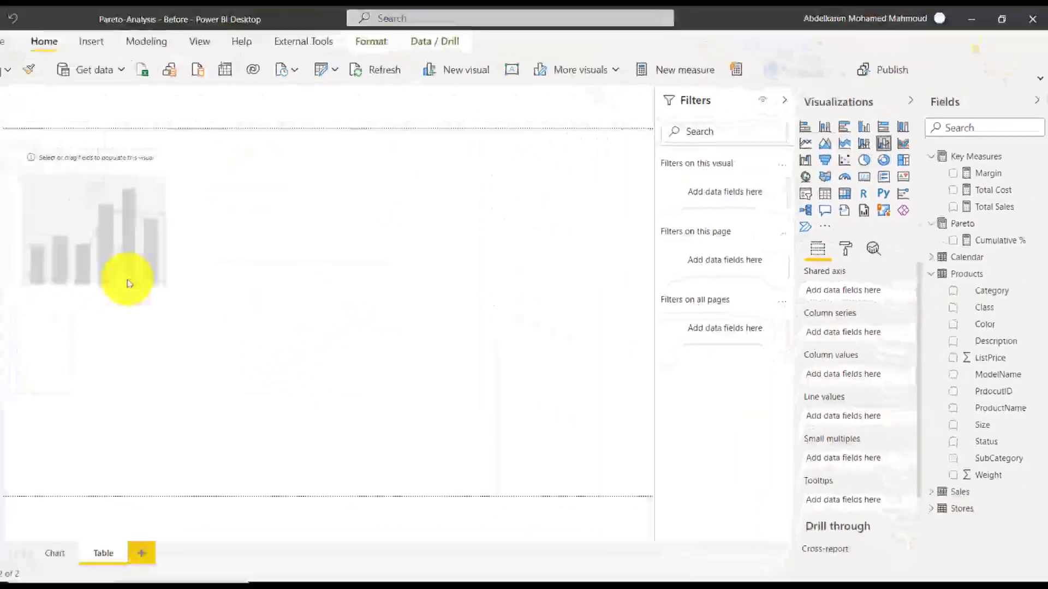
# Enlarge the empty combo chart and plot Margin as columns with PrdocutID on the shared axis
pyautogui.moveTo(166, 293); pyautogui.dragTo(619, 456)
pyautogui.moveTo(1013, 391); pyautogui.dragTo(844, 291)
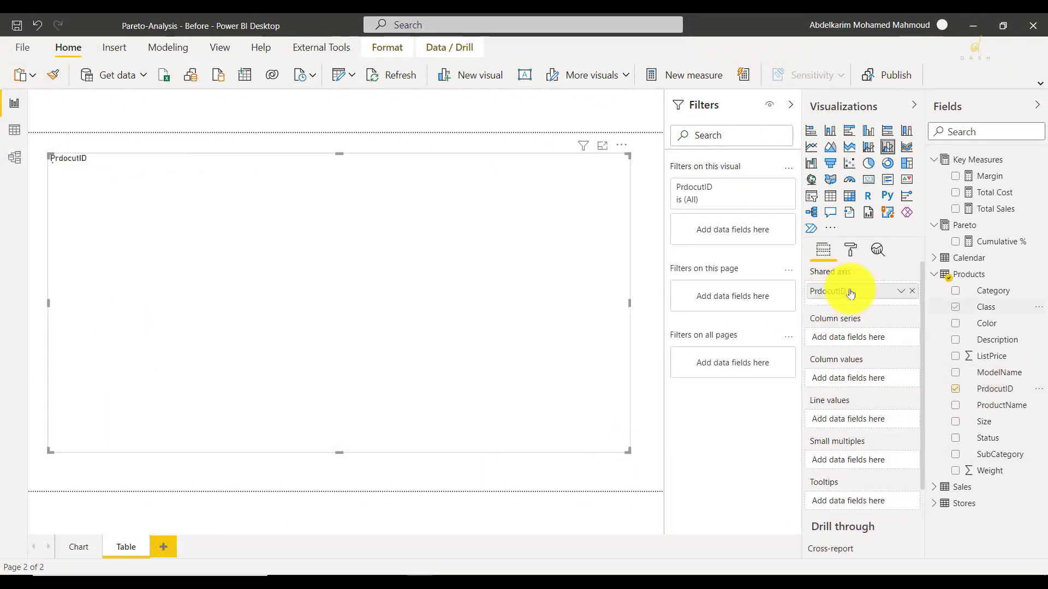
pyautogui.click(956, 209)
pyautogui.click(955, 209)
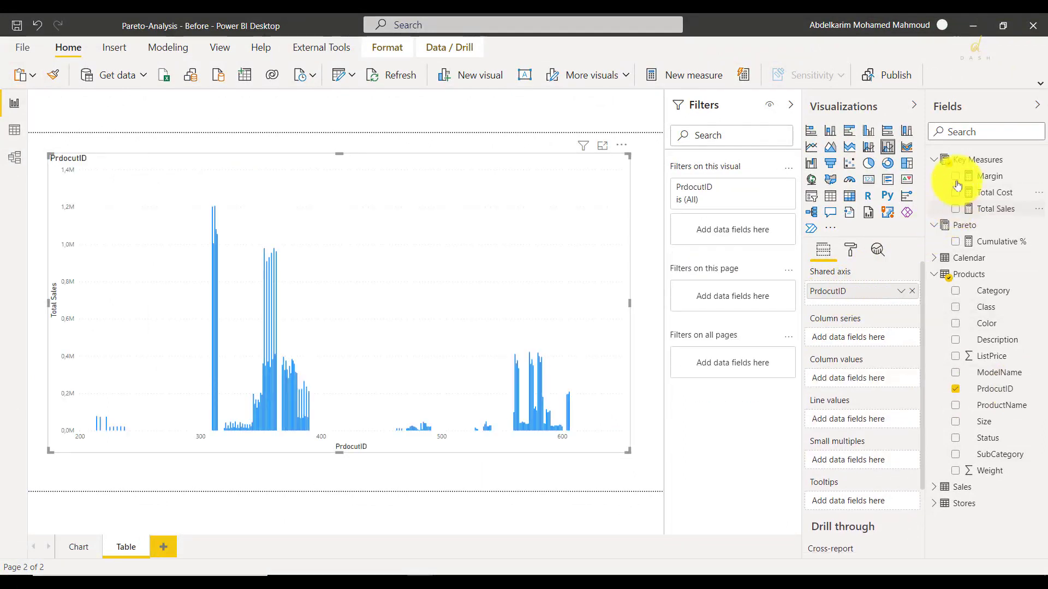
pyautogui.click(956, 176)
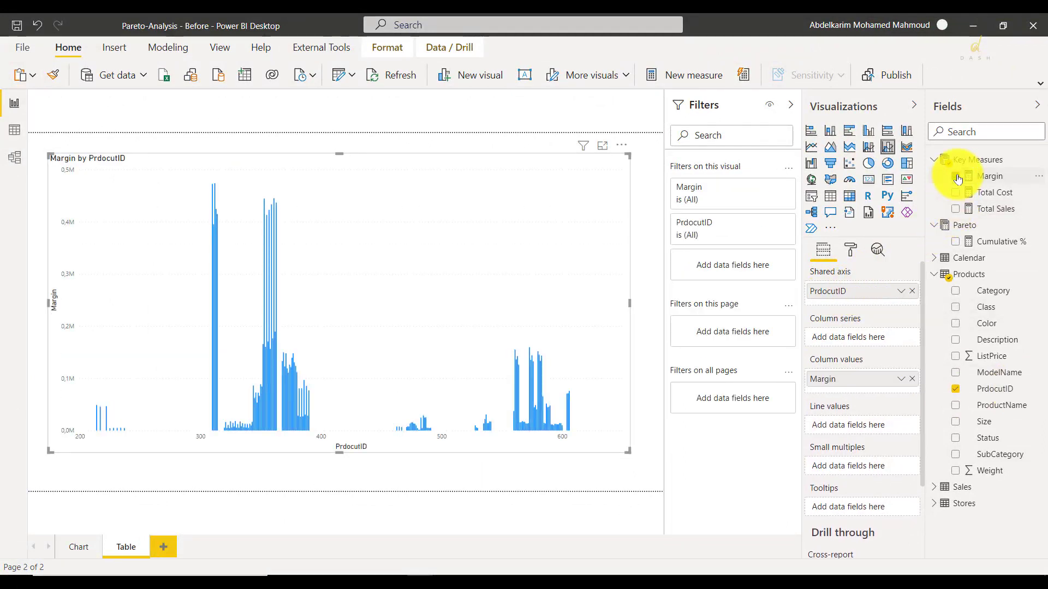
# Make the chart's X axis categorical and add the Cumulative % measure as its line values
pyautogui.click(851, 250)
pyautogui.click(843, 326)
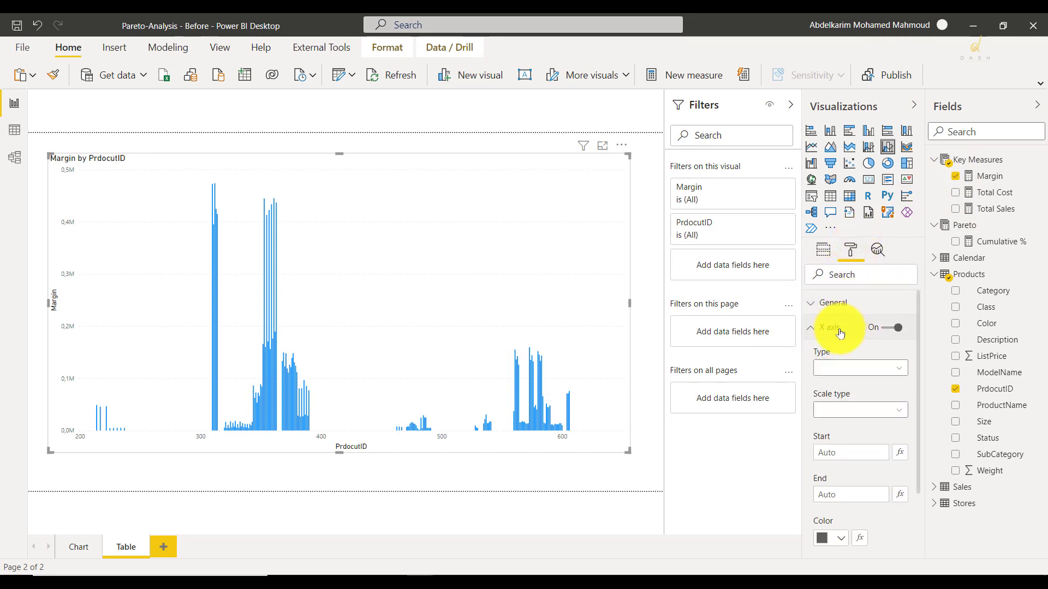
pyautogui.click(847, 362)
pyautogui.click(852, 397)
pyautogui.click(823, 250)
pyautogui.moveTo(1007, 243); pyautogui.dragTo(854, 421)
# Turn on markers for the Cumulative % line in the chart's shape formatting
pyautogui.click(851, 250)
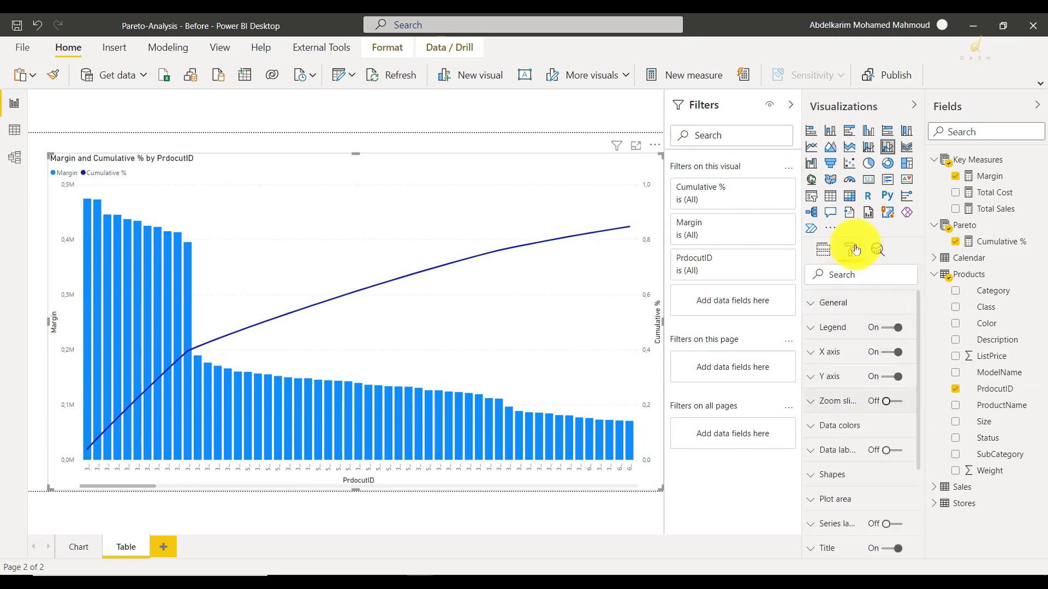
pyautogui.click(859, 478)
pyautogui.scroll(-2, 860, 475)
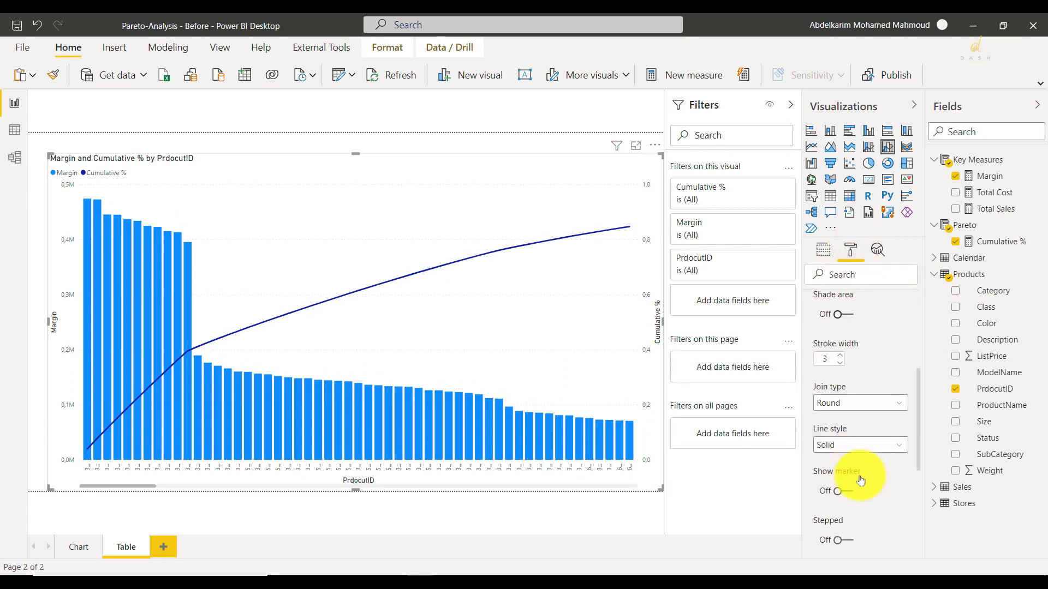
pyautogui.click(846, 491)
pyautogui.click(878, 250)
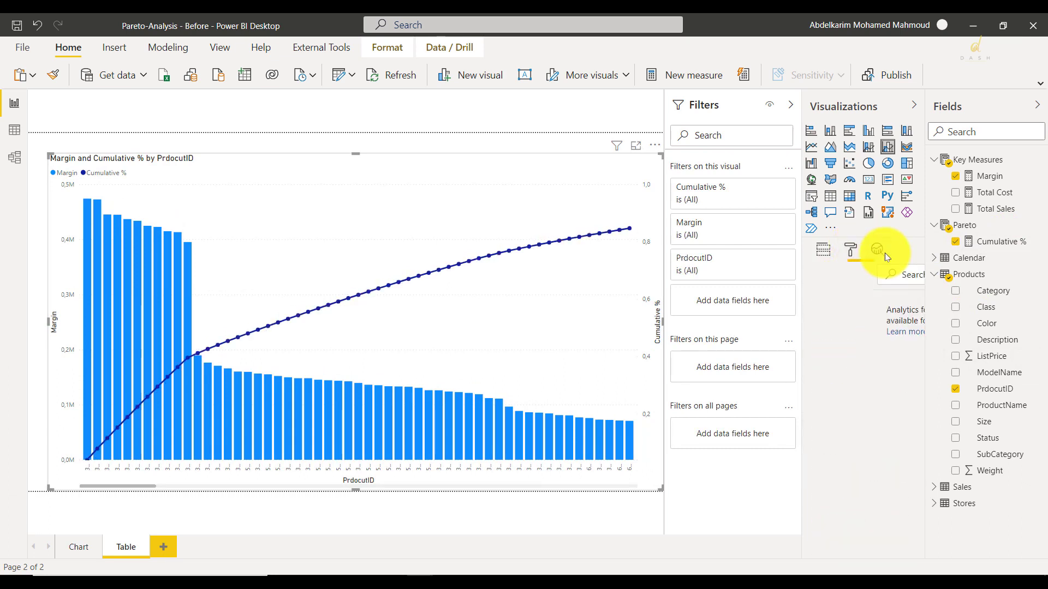
pyautogui.click(851, 250)
# Create a new measure in the Key Measures table defined as 80% = 0.8
pyautogui.rightClick(976, 160)
pyautogui.click(963, 171)
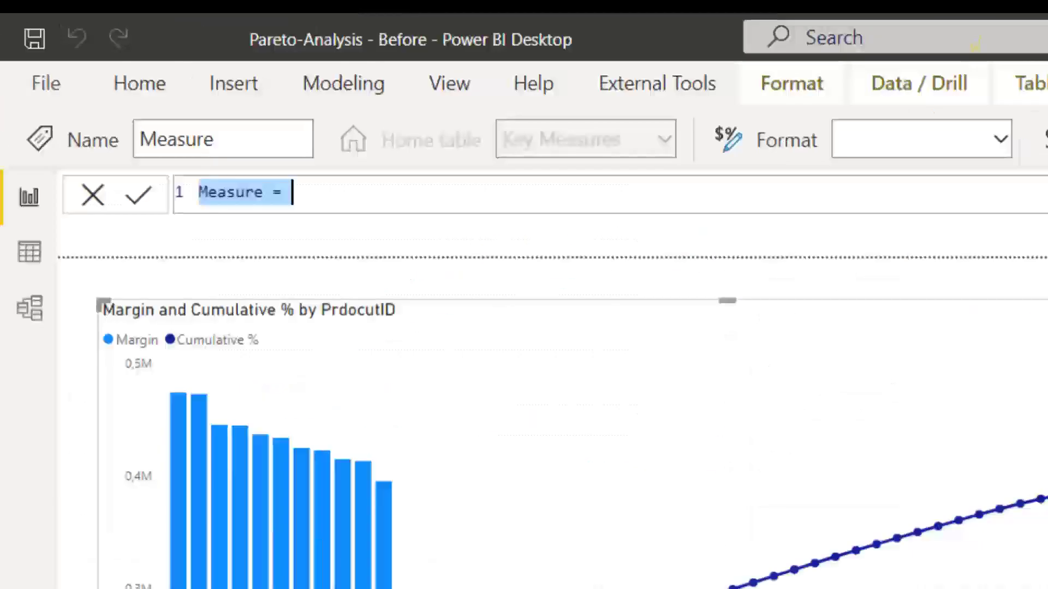
pyautogui.write('80% = 0.8')
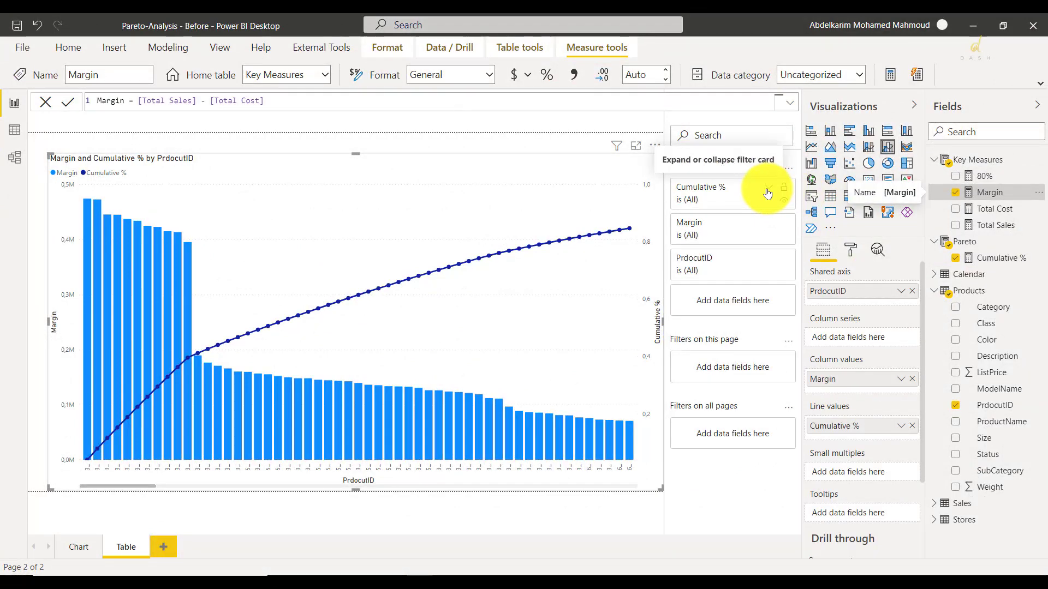
# Filter the chart to show only items whose Cumulative % is less than or equal to 0.8
pyautogui.click(768, 191)
pyautogui.click(760, 235)
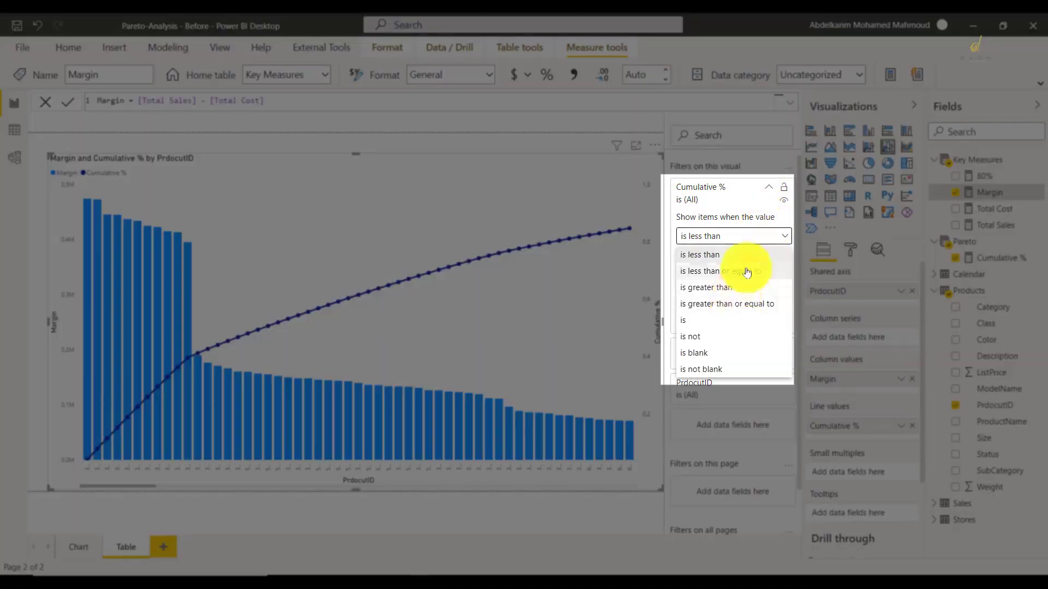
pyautogui.click(745, 272)
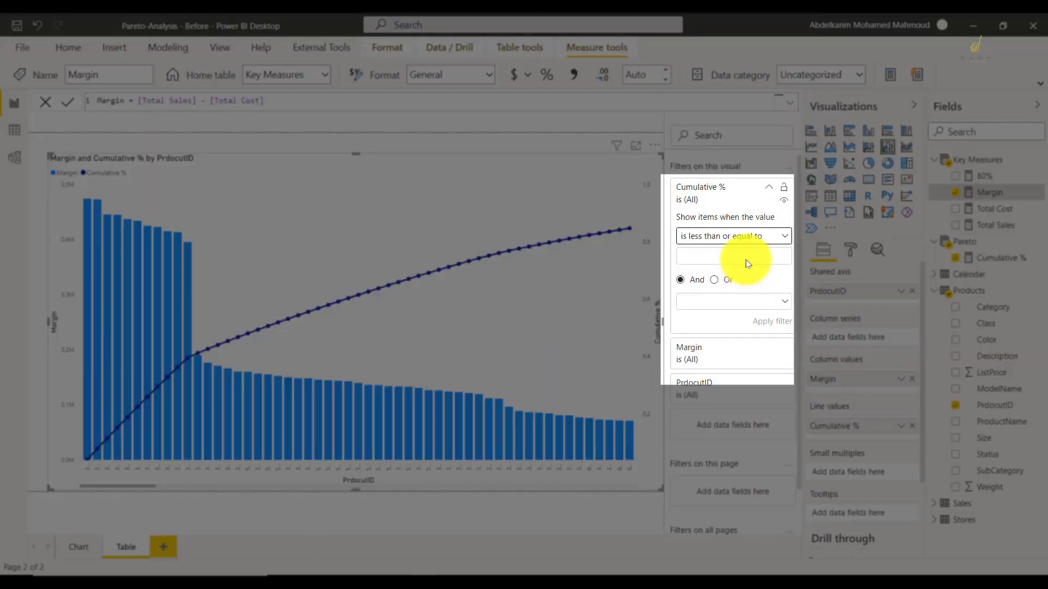
pyautogui.click(771, 320)
pyautogui.moveTo(628, 184)
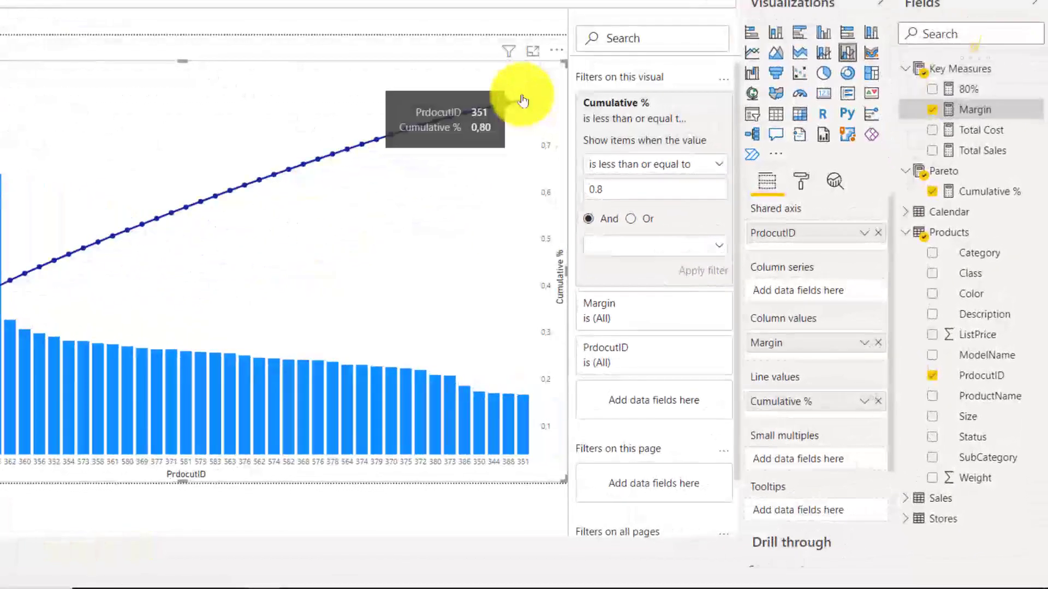
# Add the 80% measure to the chart's line values and open the chart's shape formatting
pyautogui.moveTo(954, 119); pyautogui.dragTo(846, 441)
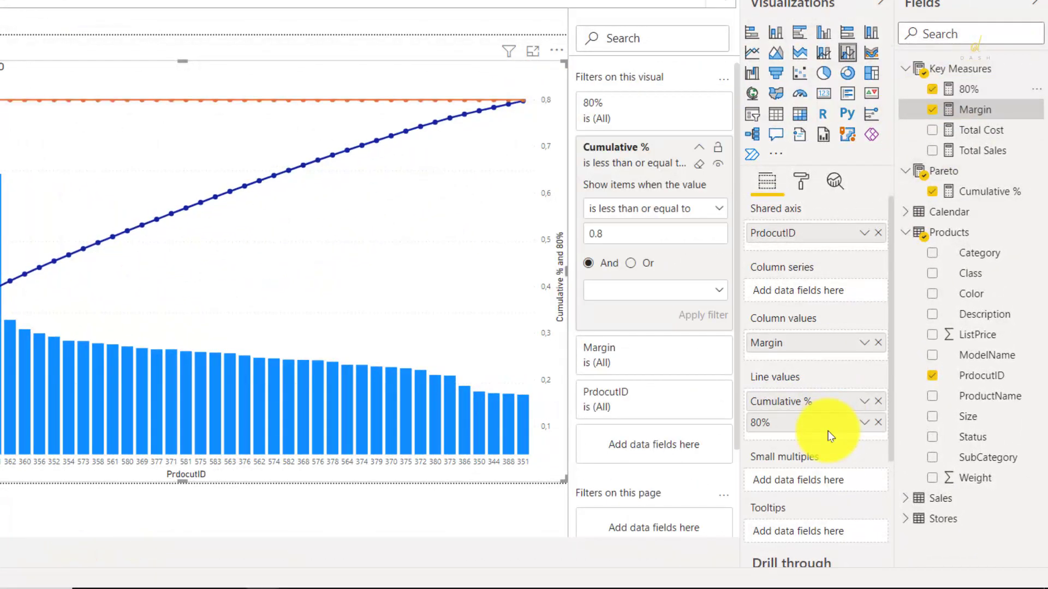
pyautogui.click(798, 183)
pyautogui.click(825, 496)
pyautogui.scroll(-2, 824, 496)
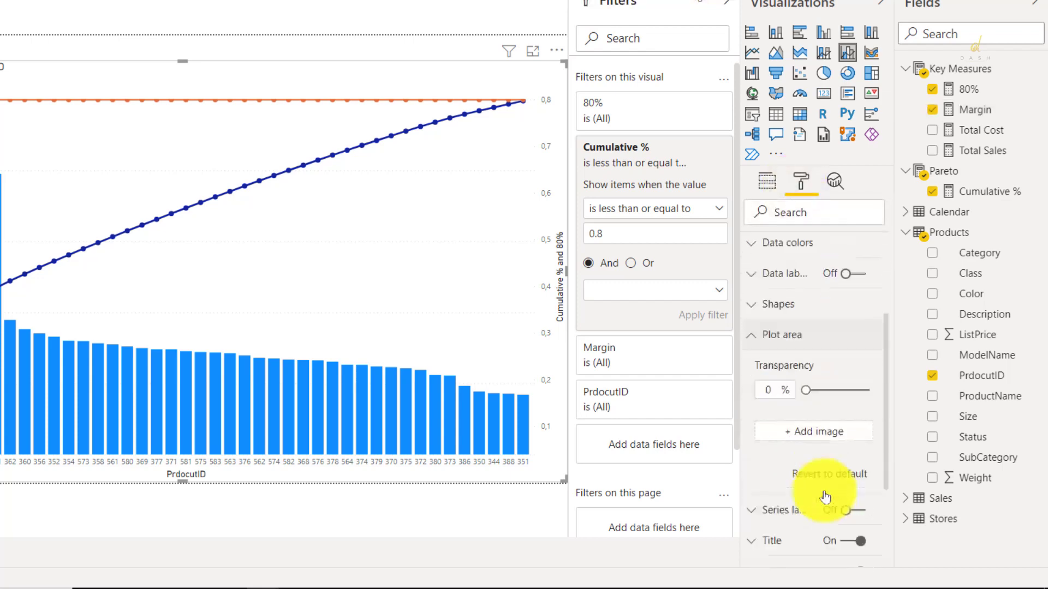
pyautogui.click(784, 322)
pyautogui.click(796, 299)
pyautogui.scroll(-1, 819, 365)
pyautogui.scroll(-6, 813, 360)
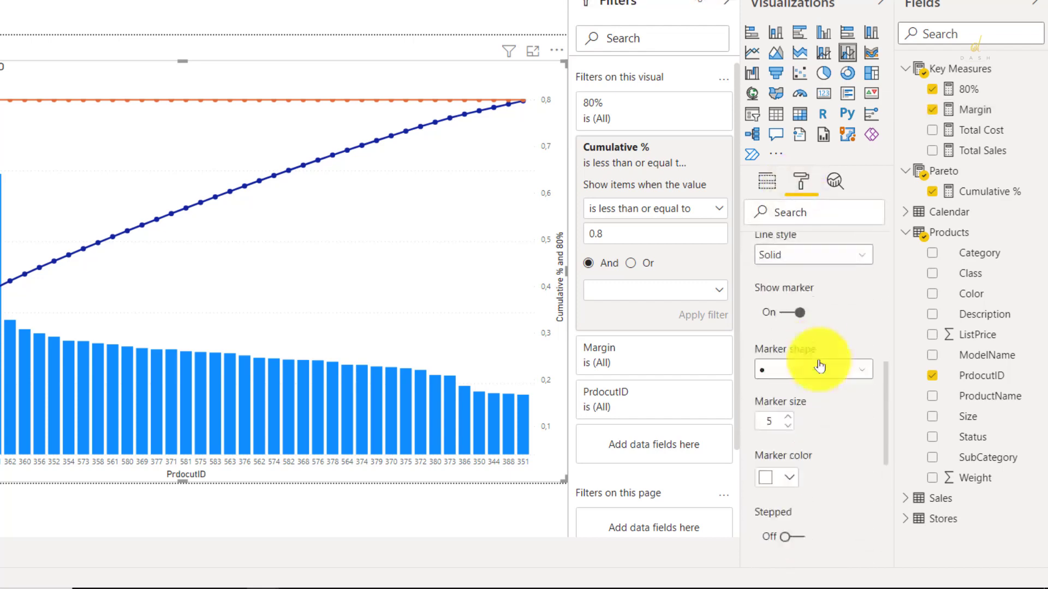
pyautogui.scroll(5, 821, 355)
pyautogui.click(826, 342)
pyautogui.click(775, 398)
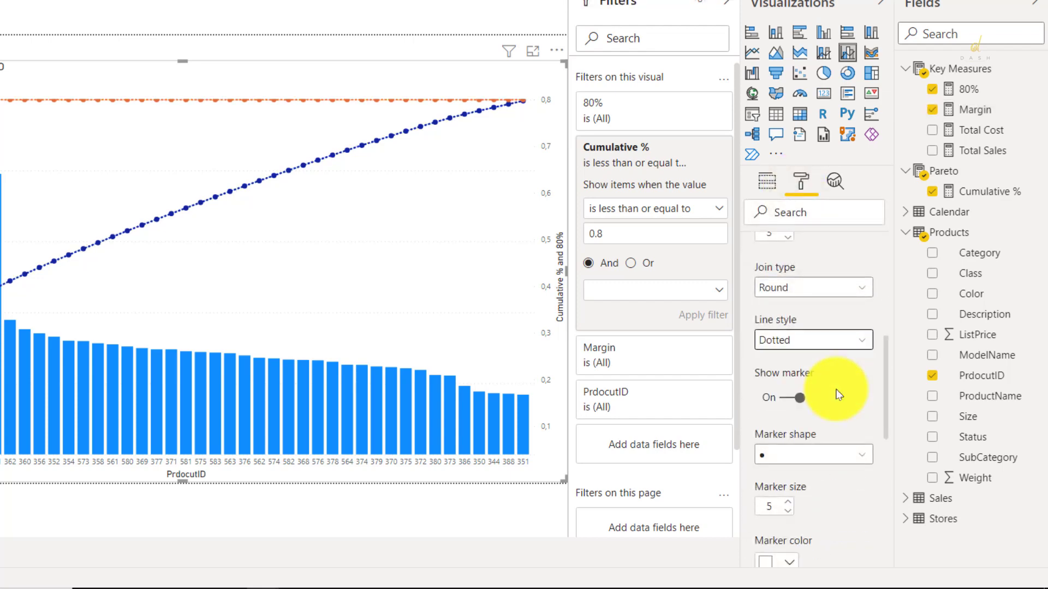
pyautogui.click(788, 340)
pyautogui.click(794, 379)
# Customize the 80% series separately, giving it a Dotted line style and turning off its markers
pyautogui.scroll(3, 799, 351)
pyautogui.scroll(-5, 799, 352)
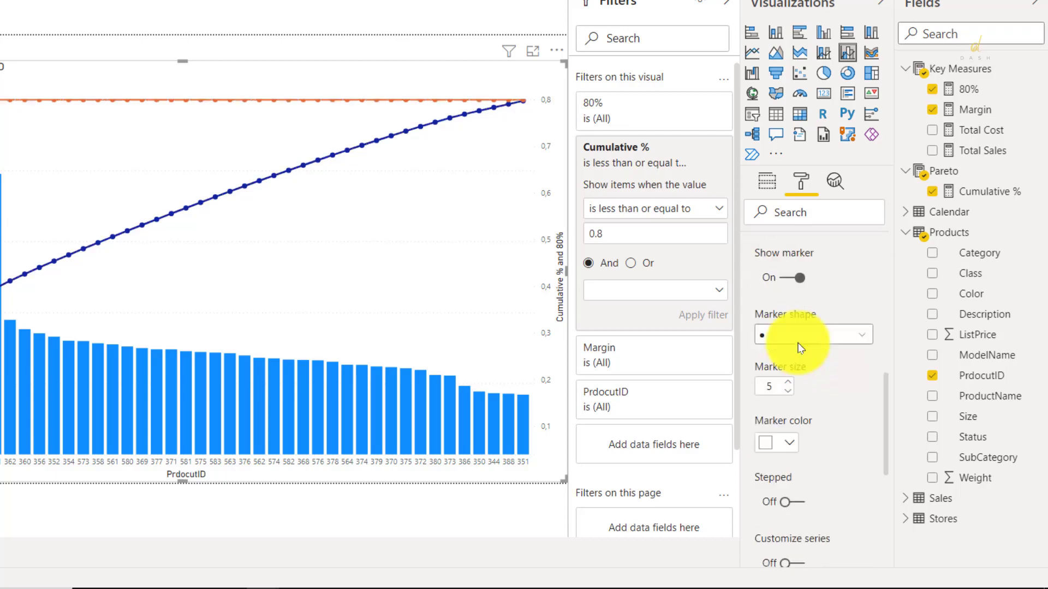
pyautogui.scroll(-3, 786, 382)
pyautogui.click(807, 471)
pyautogui.click(808, 530)
pyautogui.click(803, 472)
pyautogui.click(783, 511)
pyautogui.click(818, 276)
pyautogui.click(828, 316)
pyautogui.click(813, 471)
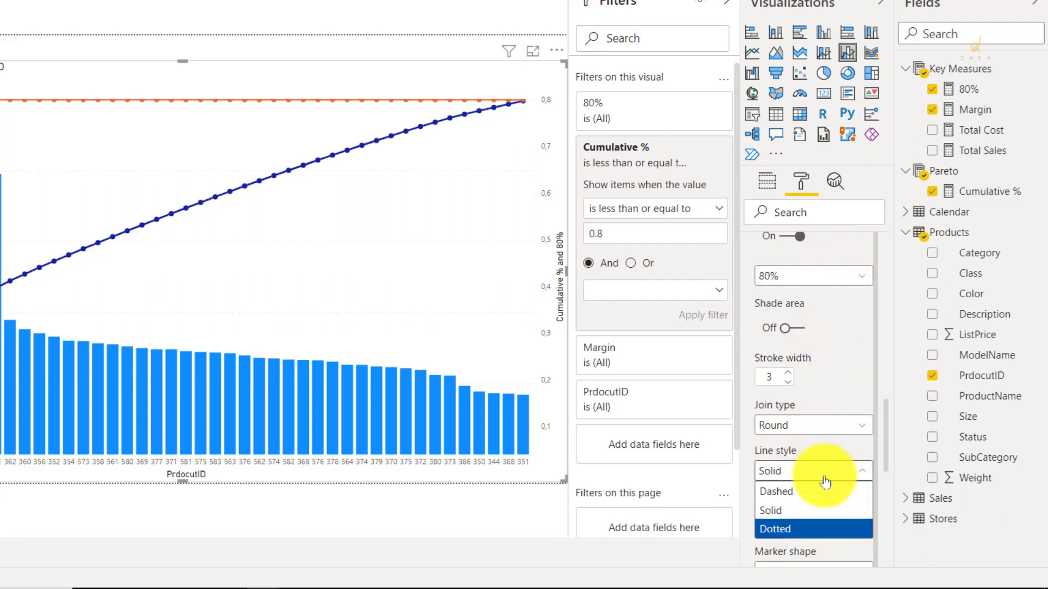
pyautogui.click(791, 530)
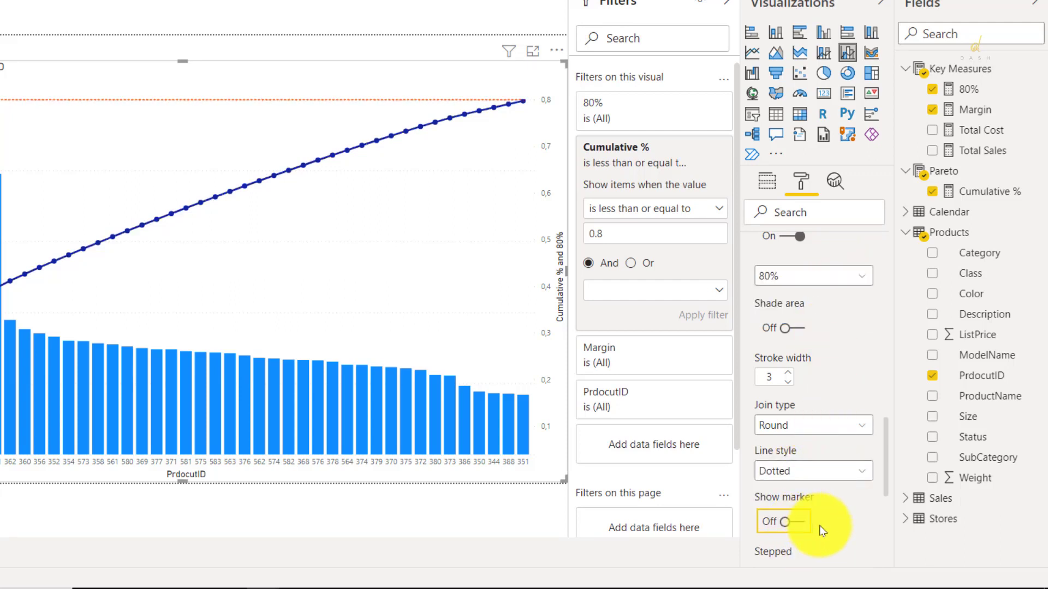
# Format the Cumulative % measure as a percentage and deselect the chart
pyautogui.click(983, 191)
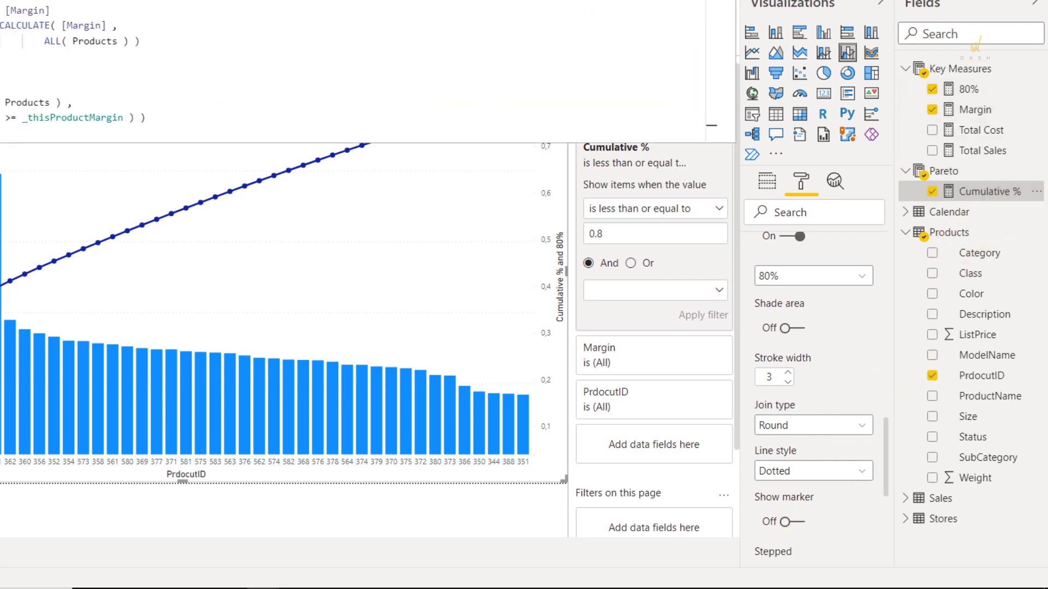
pyautogui.click(544, 73)
pyautogui.click(42, 103)
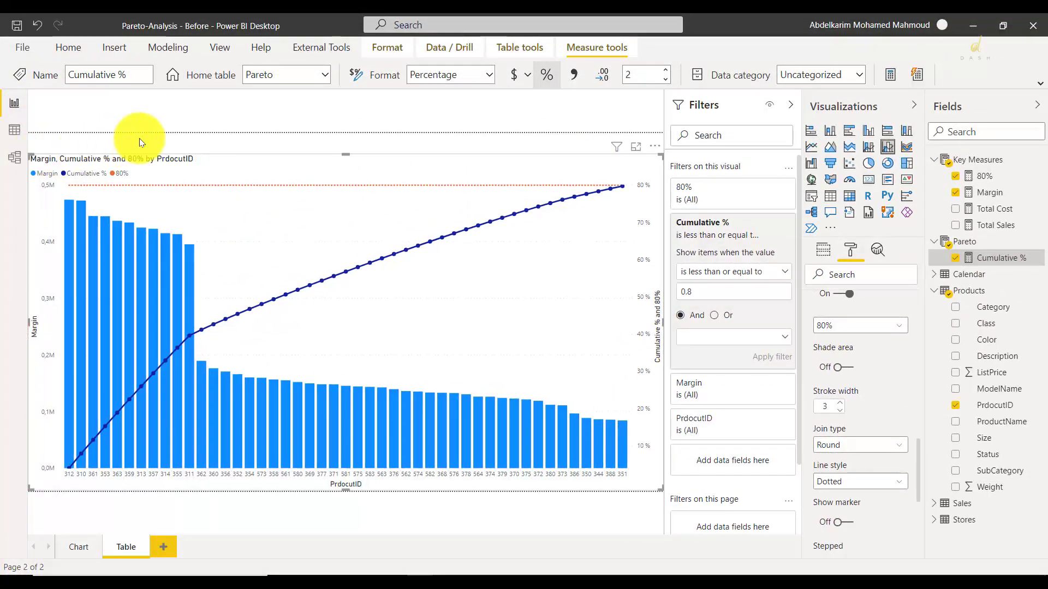
pyautogui.click(140, 138)
# Start a new measure in Key Measures named #Products with 80% of the Margin, with CALCULATE as its function
pyautogui.rightClick(980, 161)
pyautogui.click(981, 172)
pyautogui.write('#Products')
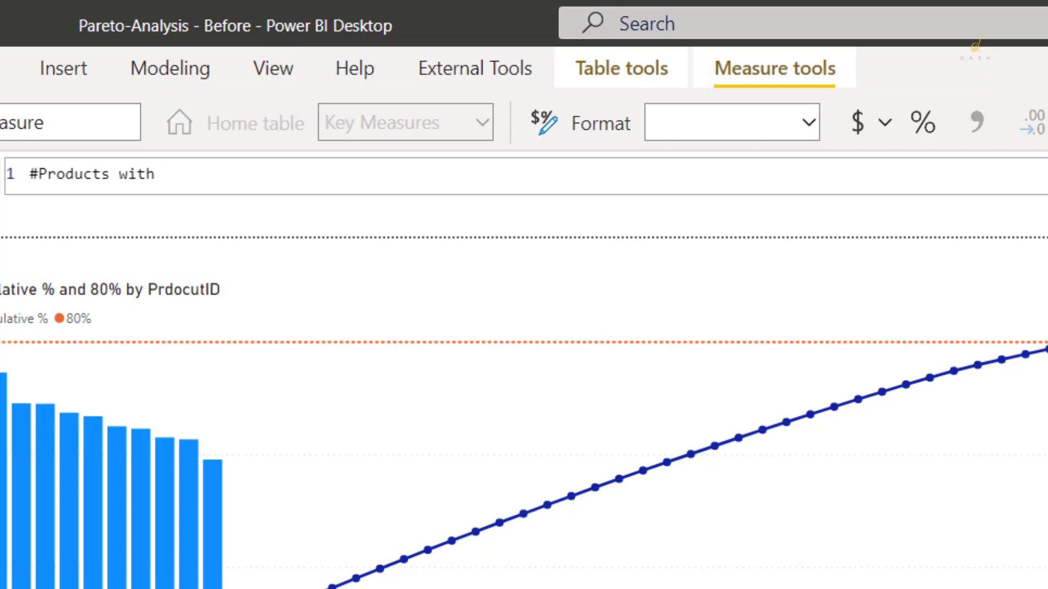
pyautogui.write('with 80% of the Margin = C')
pyautogui.press('Tab')
# Enter DISTINCTCOUNT( Sales[ProductID] ) as the expression that CALCULATE evaluates
pyautogui.write('Count')
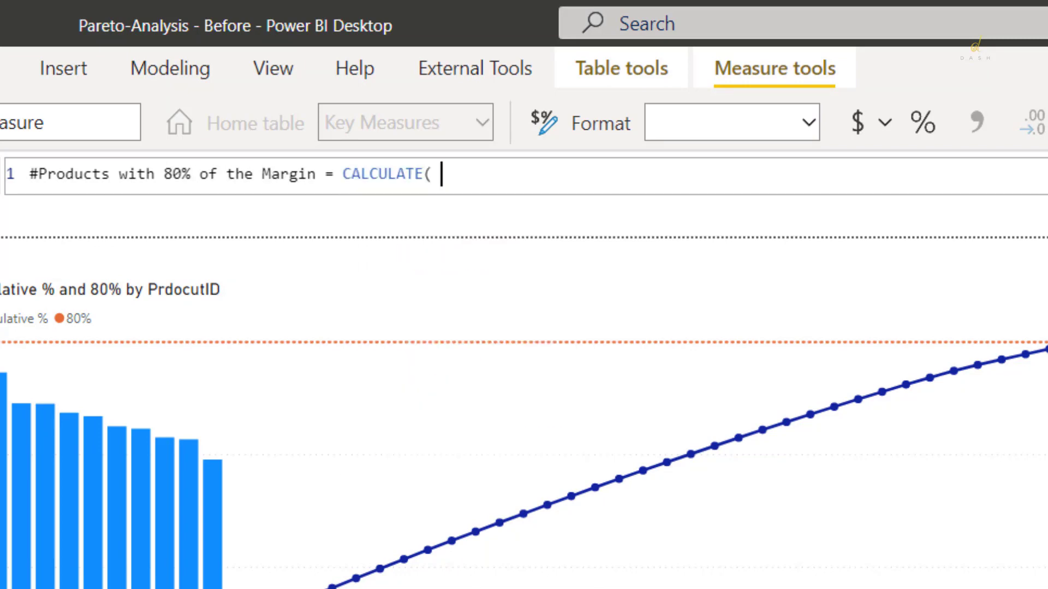
pyautogui.press('BackSpace')
pyautogui.press('BackSpace')
pyautogui.press('BackSpace')
pyautogui.press('BackSpace')
pyautogui.press('BackSpace')
pyautogui.write('Distinct')
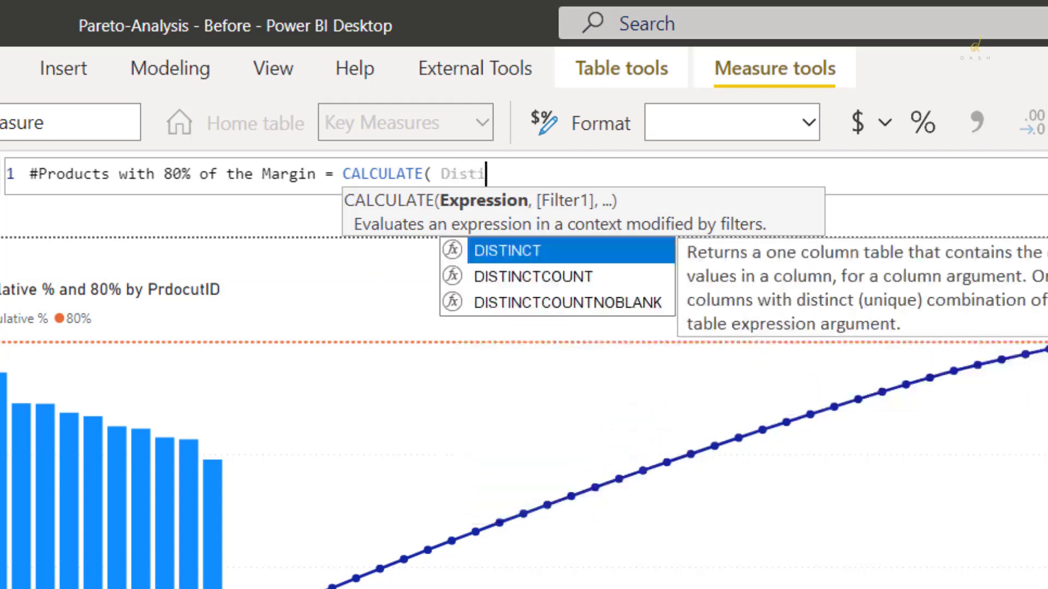
pyautogui.press('Down')
pyautogui.press('Tab')
pyautogui.write('Product')
pyautogui.press('BackSpace')
pyautogui.press('BackSpace')
pyautogui.press('BackSpace')
pyautogui.press('BackSpace')
pyautogui.press('BackSpace')
pyautogui.press('BackSpace')
pyautogui.press('BackSpace')
pyautogui.write('Sales[ProductID] ) , Filt')
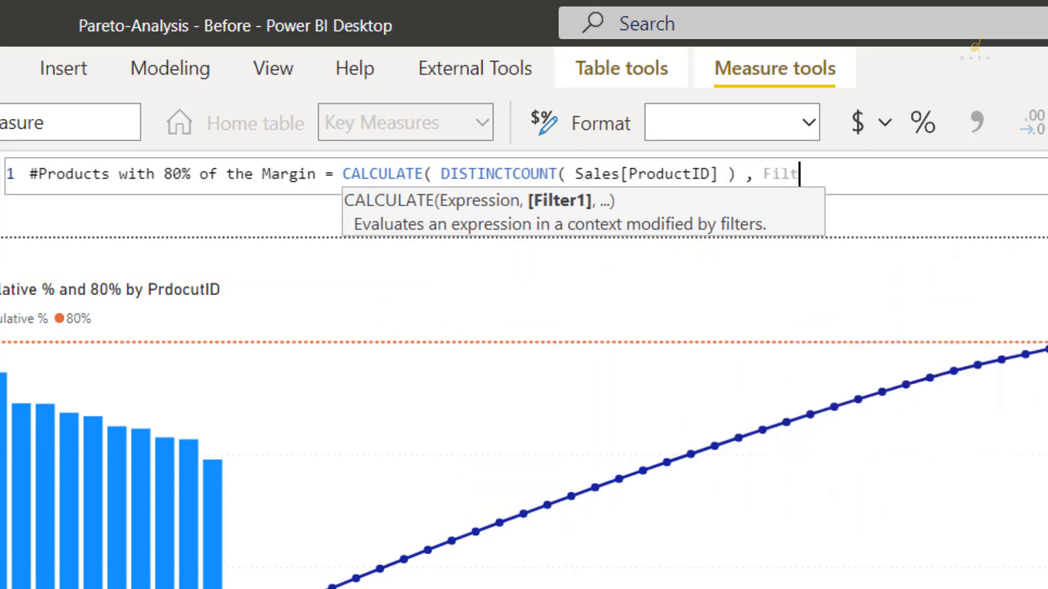
# Add FILTER( Products , [Cumulative %] < 0.8 ) as the CALCULATE filter and commit the measure
pyautogui.press('Tab')
pyautogui.write('Products , ')
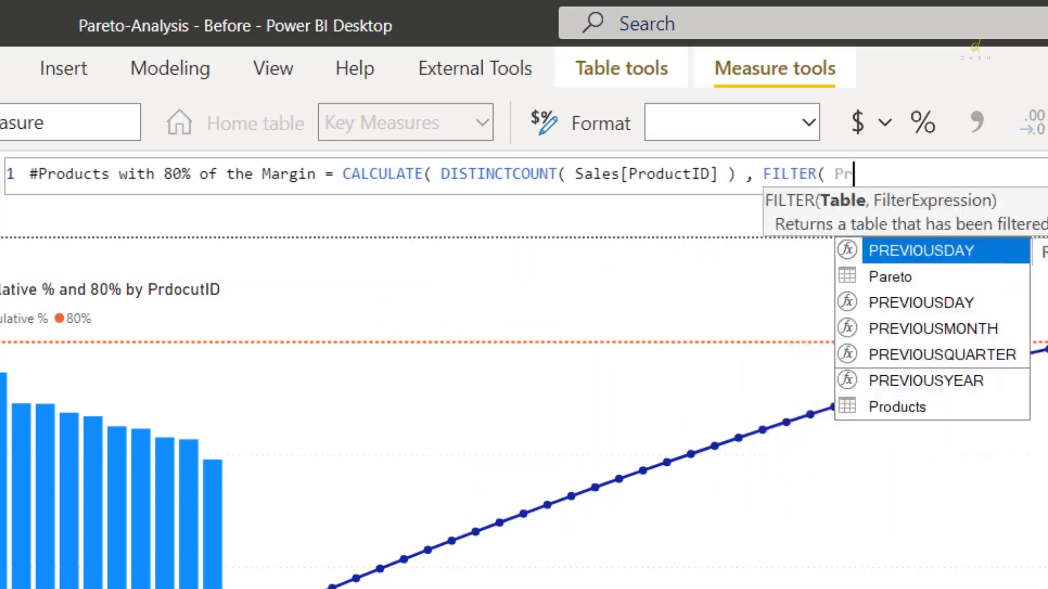
pyautogui.write('[Cumulative %] ')
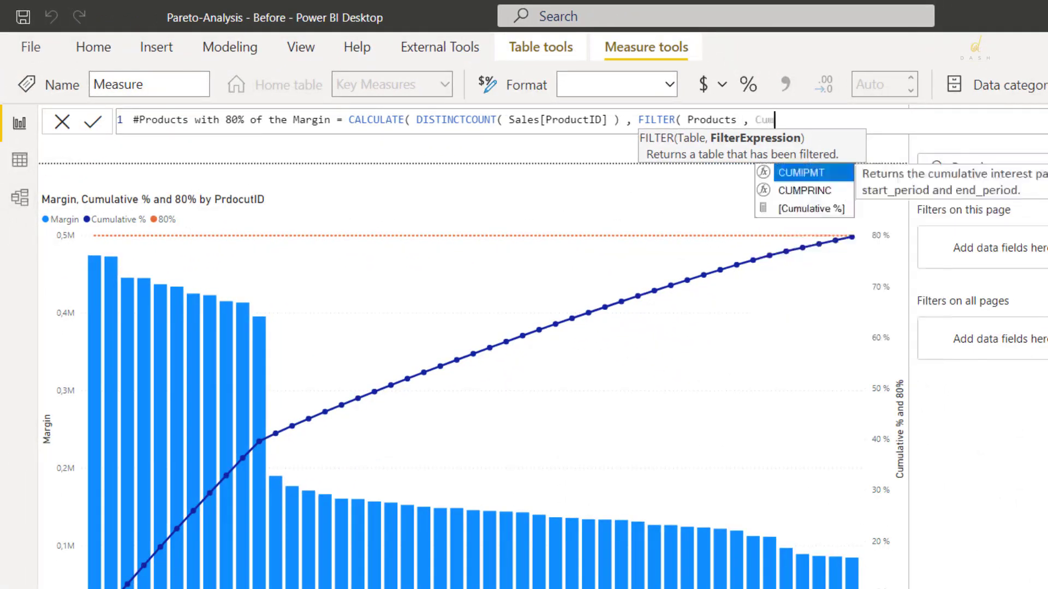
pyautogui.write(' < 0.8 ) )')
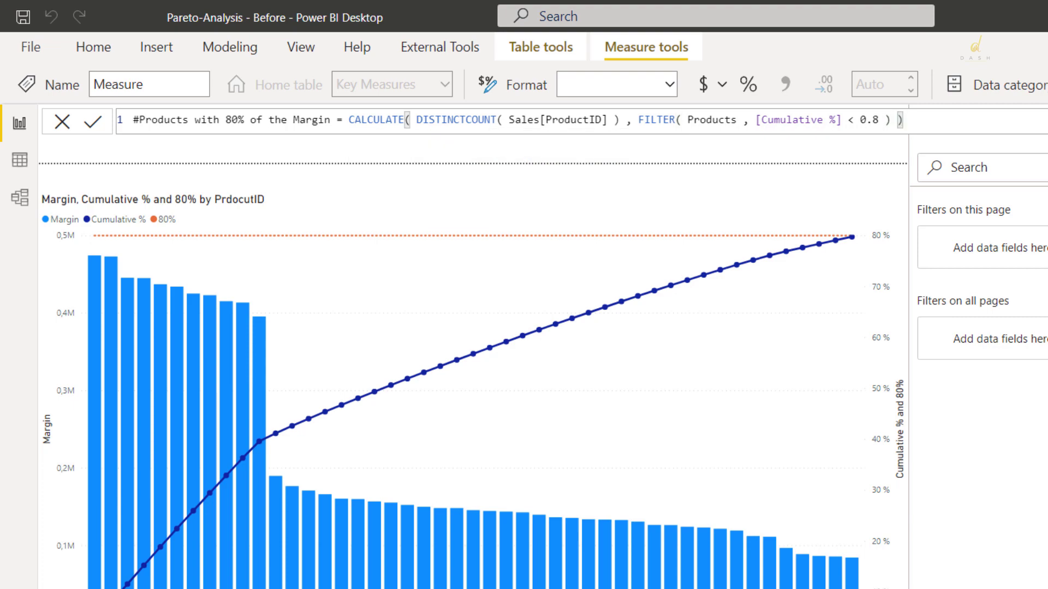
pyautogui.press('Return')
# Start another Key Measures measure, reusing the product-count measure's name as % Products with 80% of the Margin
pyautogui.rightClick(987, 160)
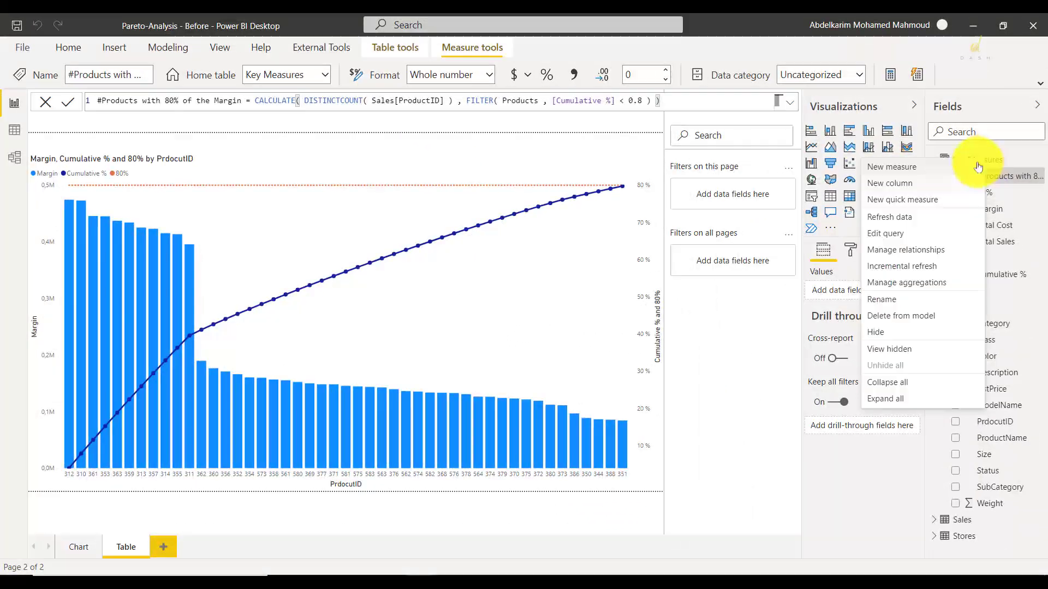
pyautogui.click(970, 168)
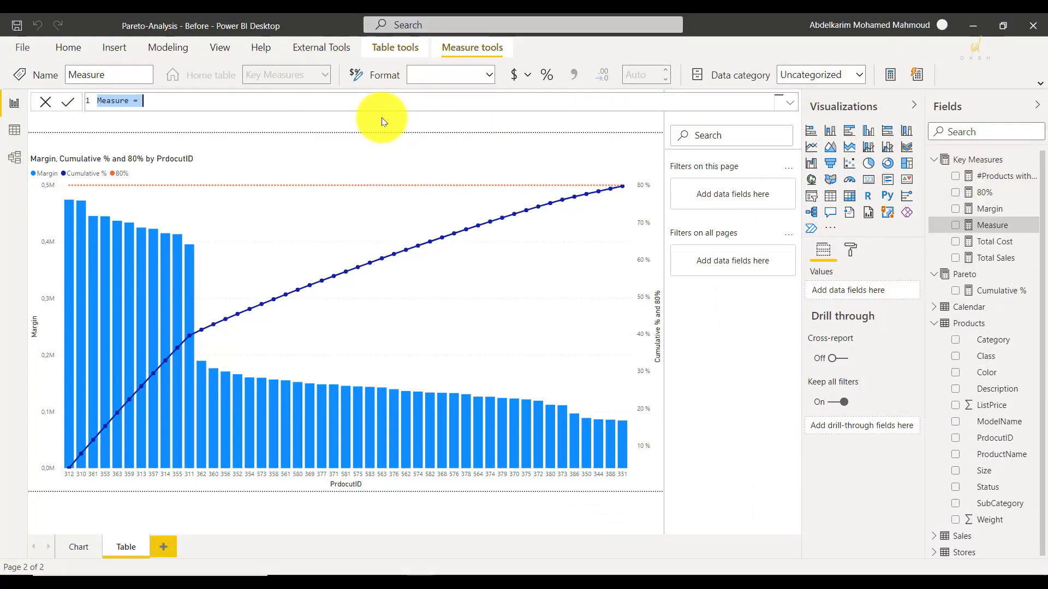
pyautogui.click(986, 175)
pyautogui.moveTo(242, 100); pyautogui.dragTo(85, 99)
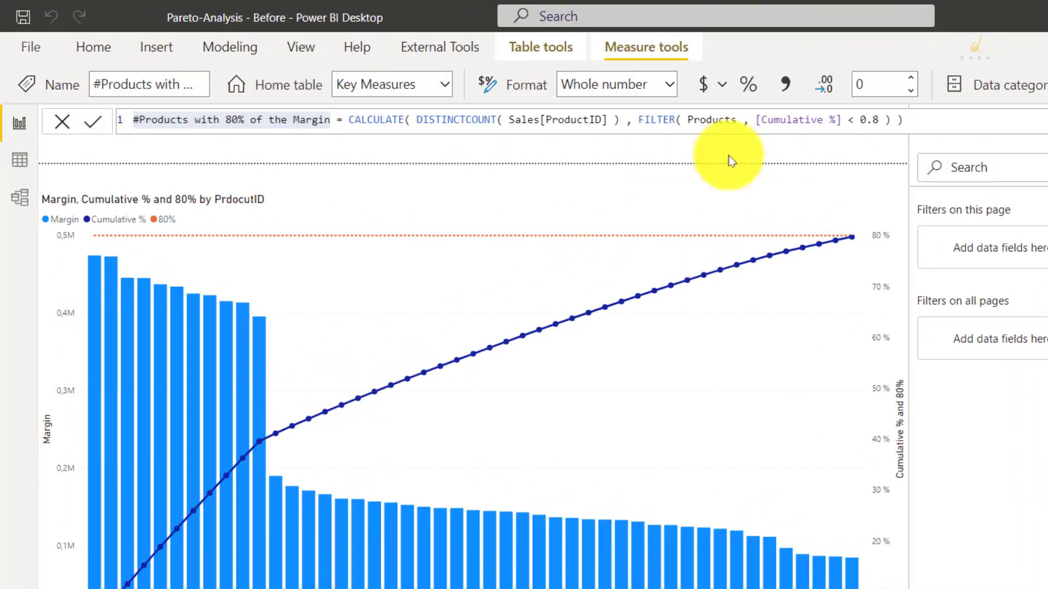
pyautogui.write('#Products with 80% of the Margin')
pyautogui.moveTo(142, 120); pyautogui.dragTo(126, 123)
pyautogui.write('%')
pyautogui.click(442, 126)
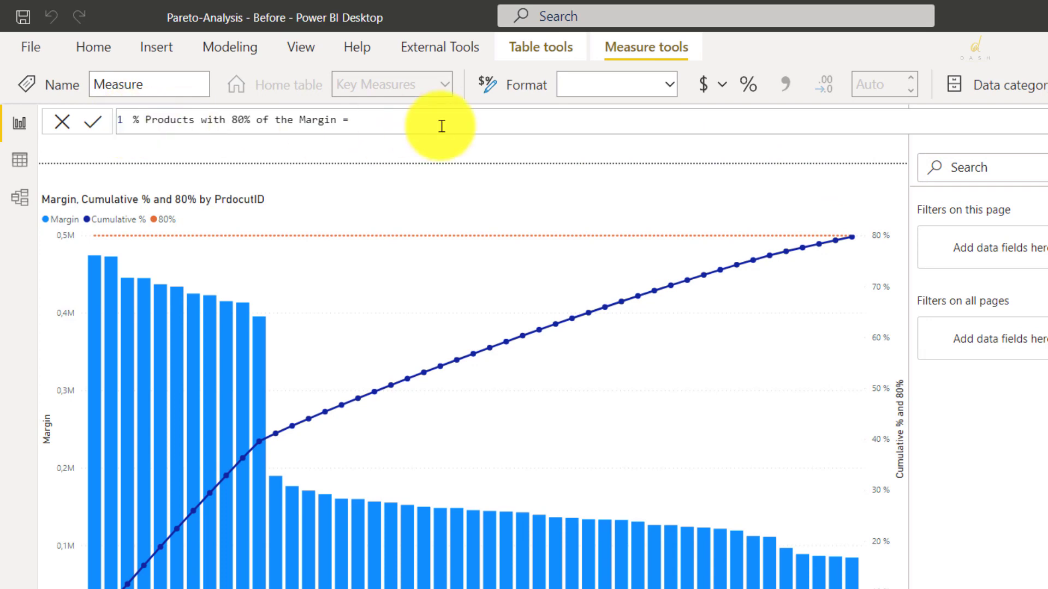
# Define the measure as DIVIDE with [#Products with 80% of the Margin] as numerator and ALL( Products ) as denominator
pyautogui.write('DIVIDE( ')
pyautogui.write('[#Products with 80% of the Margin] , ')
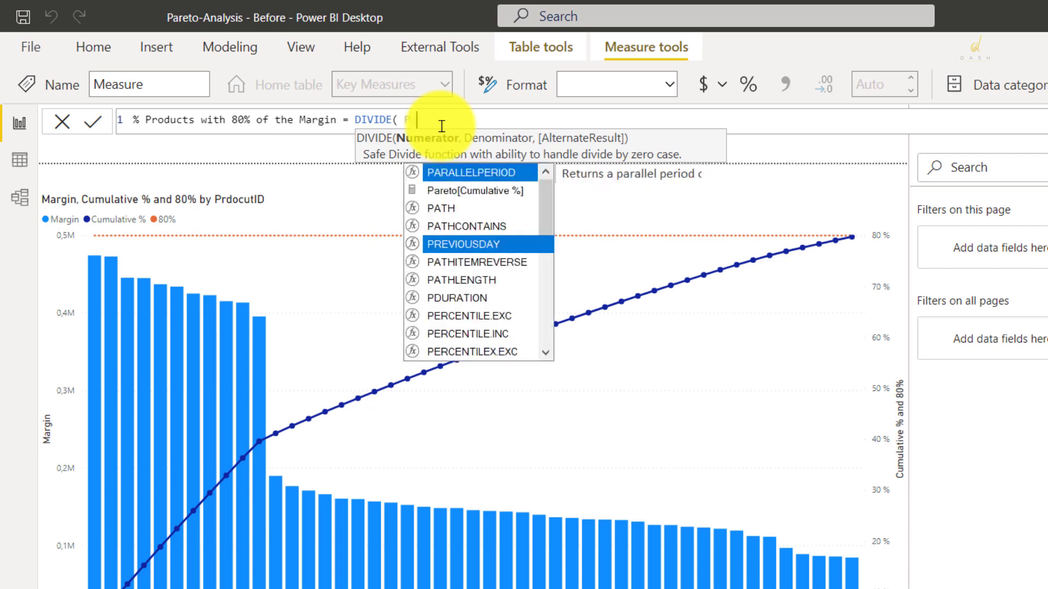
pyautogui.write('ALL( Pro')
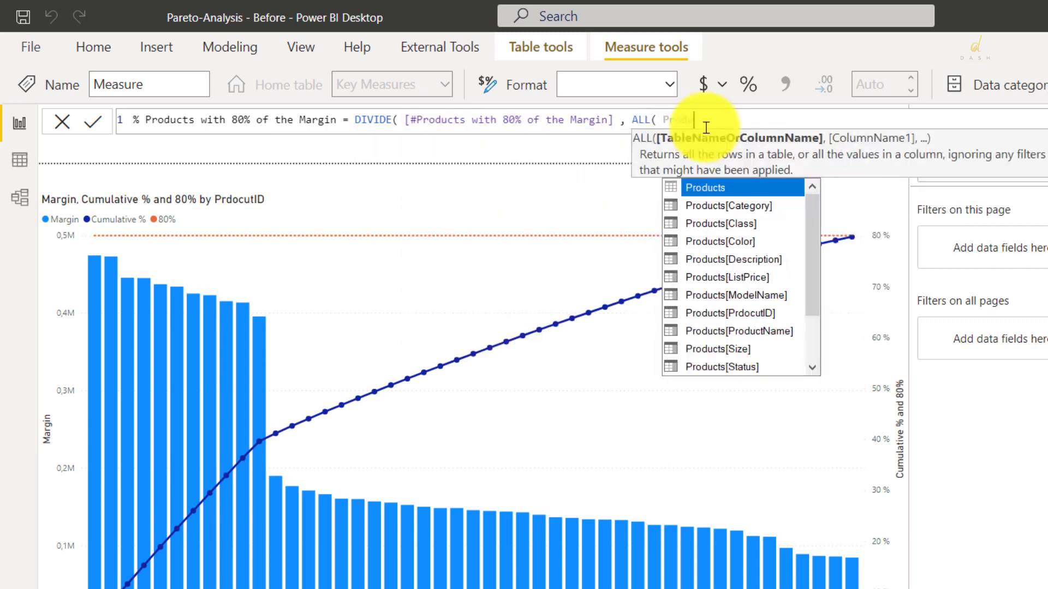
pyautogui.write('duct')
pyautogui.press('Tab')
pyautogui.write(')')
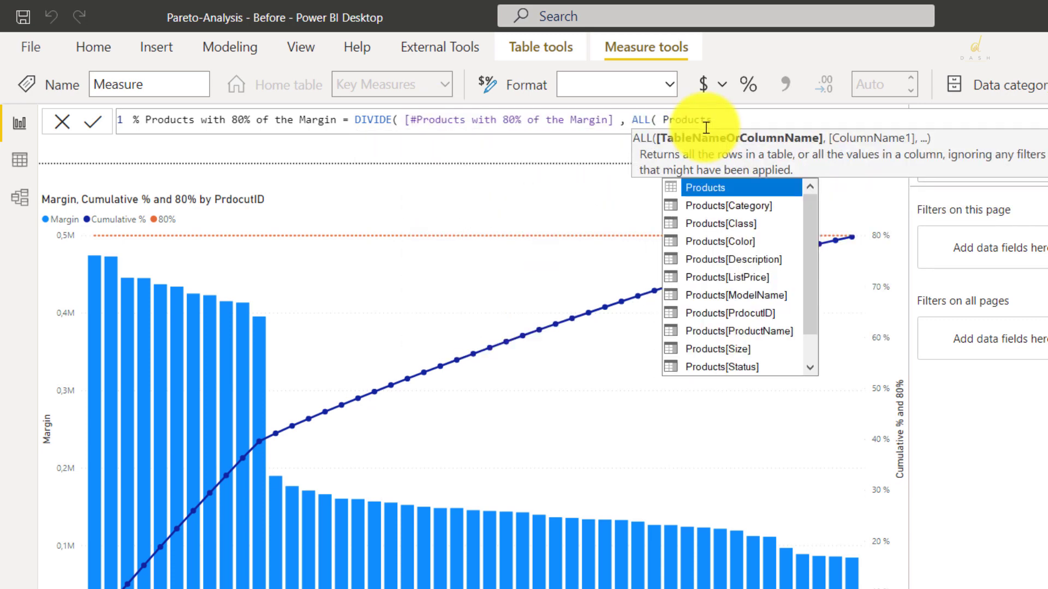
# Insert CALCULATE with a DISTINCTCOUNT of a Products column in front of ALL( Products ) in the denominator
pyautogui.click(631, 120)
pyautogui.write('CALCULATE( ')
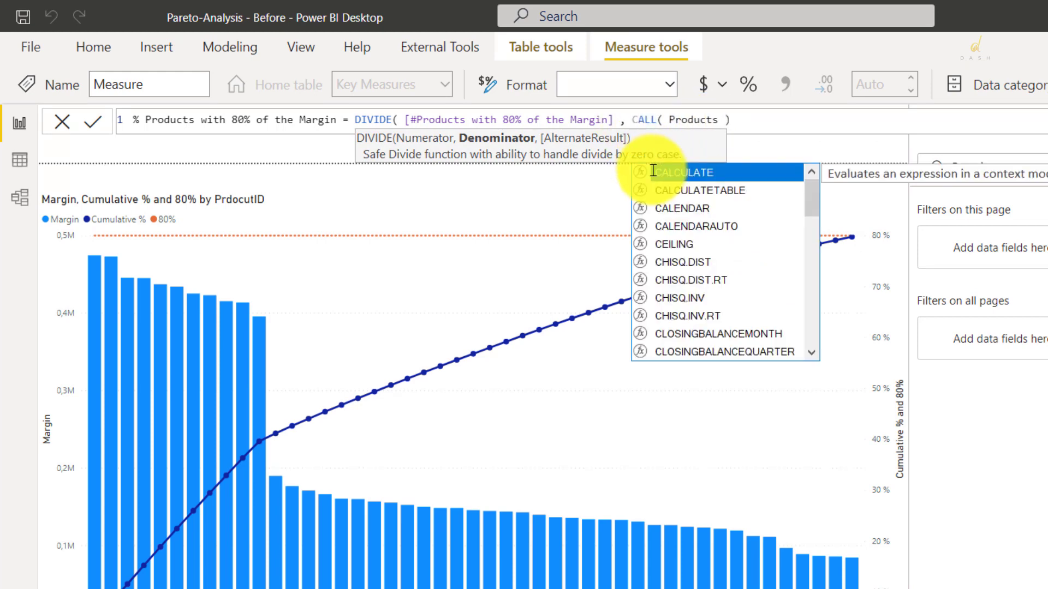
pyautogui.write('DISTINCTCOUNT( Pr')
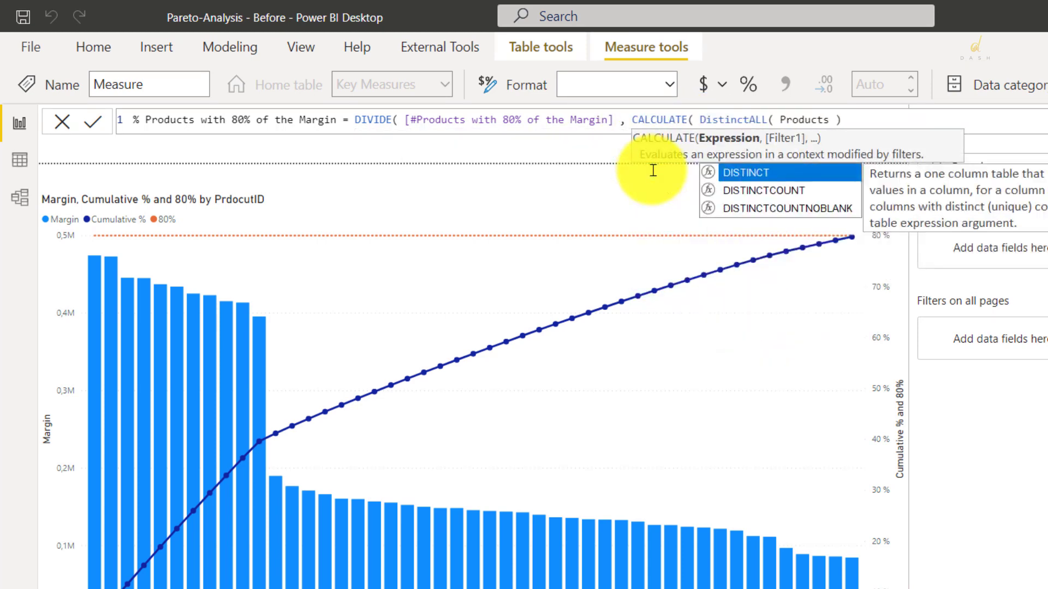
pyautogui.write('oduct')
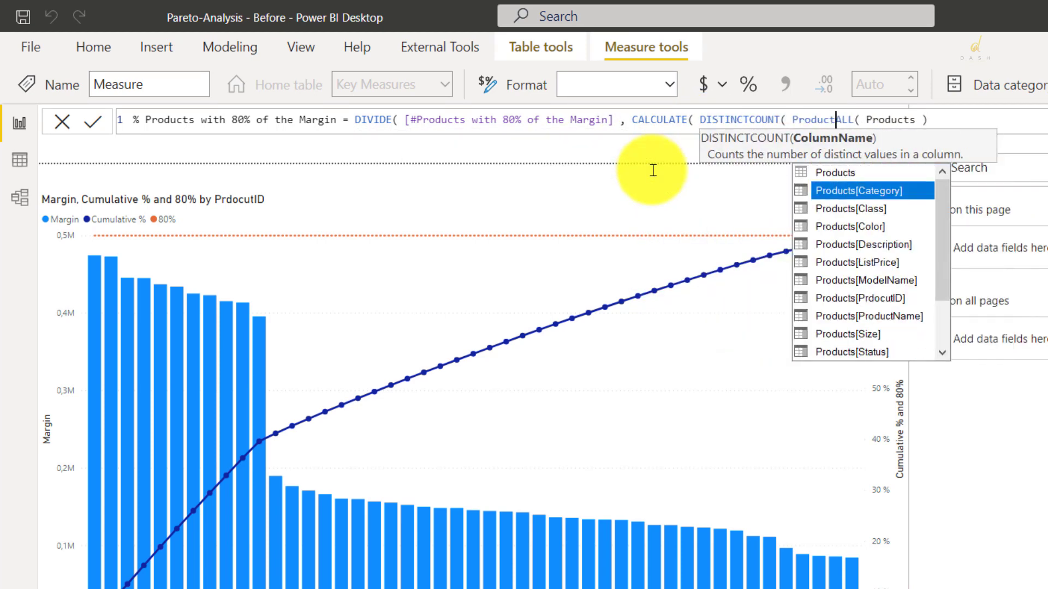
pyautogui.write('ID')
pyautogui.press('Tab')
pyautogui.write(')')
# Replace the DISTINCTCOUNT argument with the column Products[PrdocutID]
pyautogui.press('BackSpace')
pyautogui.press('BackSpace')
pyautogui.press('BackSpace')
pyautogui.press('BackSpace')
pyautogui.press('BackSpace')
pyautogui.press('BackSpace')
pyautogui.press('BackSpace')
pyautogui.press('BackSpace')
pyautogui.press('BackSpace')
pyautogui.press('BackSpace')
pyautogui.press('BackSpace')
pyautogui.press('BackSpace')
pyautogui.press('BackSpace')
pyautogui.press('BackSpace')
pyautogui.press('BackSpace')
pyautogui.press('BackSpace')
pyautogui.press('BackSpace')
pyautogui.press('BackSpace')
pyautogui.write('Produc')
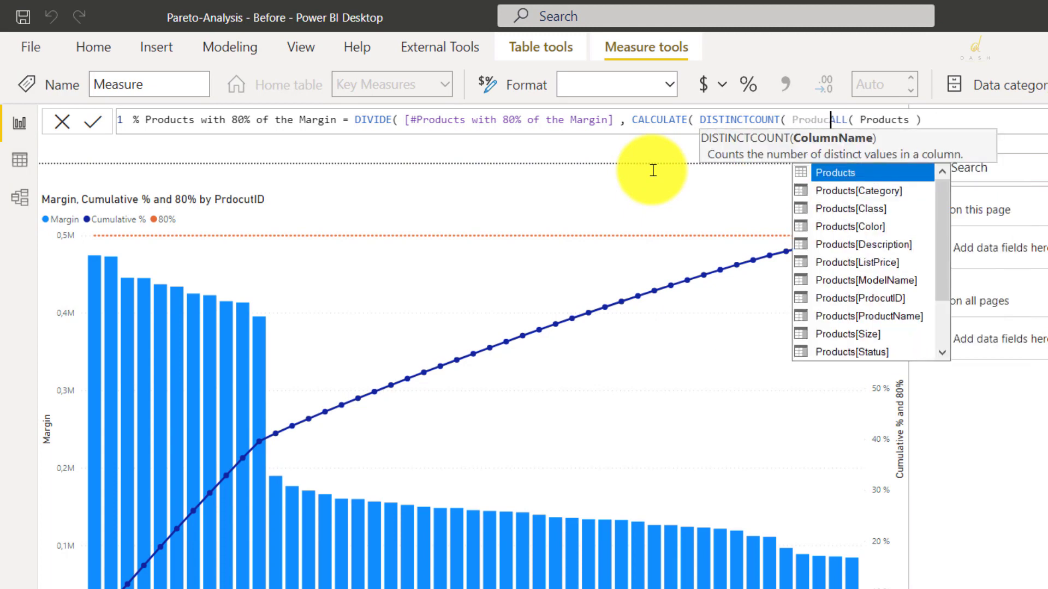
pyautogui.press('Down')
pyautogui.press('Down')
pyautogui.press('Down')
pyautogui.press('Down')
pyautogui.press('Down')
pyautogui.press('Down')
pyautogui.press('Down')
pyautogui.press('Tab')
# Separate the DISTINCTCOUNT expression from ALL( Products ) with a comma, close all parentheses and commit the measure
pyautogui.write(') ,')
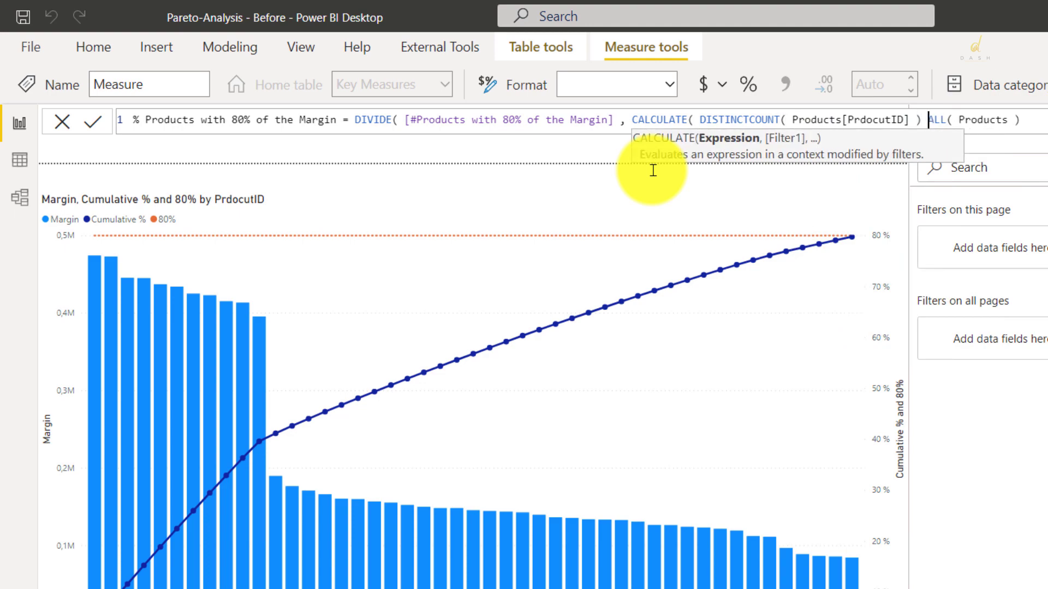
pyautogui.press('End')
pyautogui.write(') )')
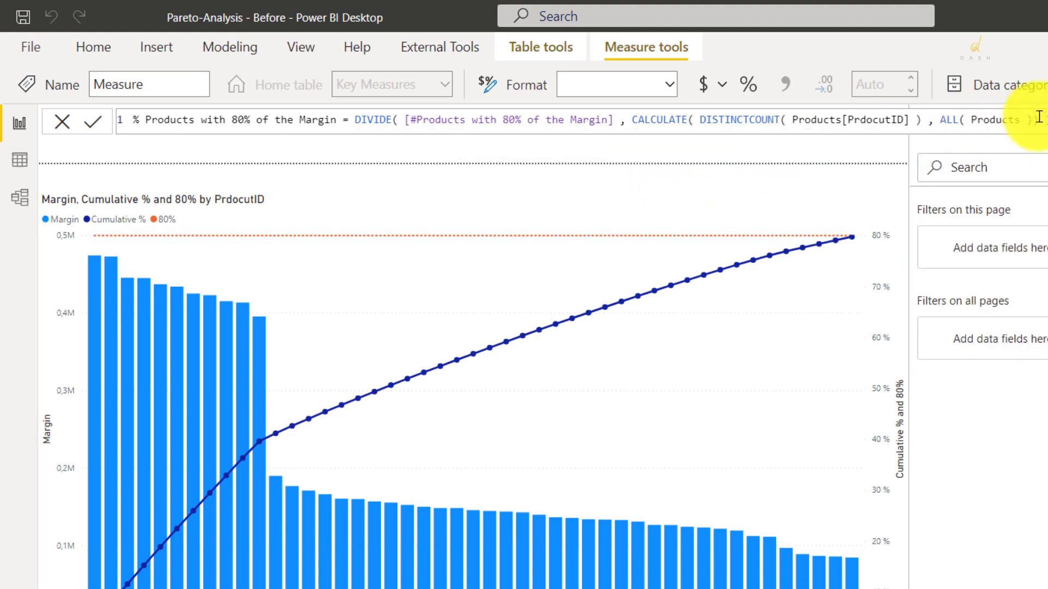
pyautogui.press('Return')
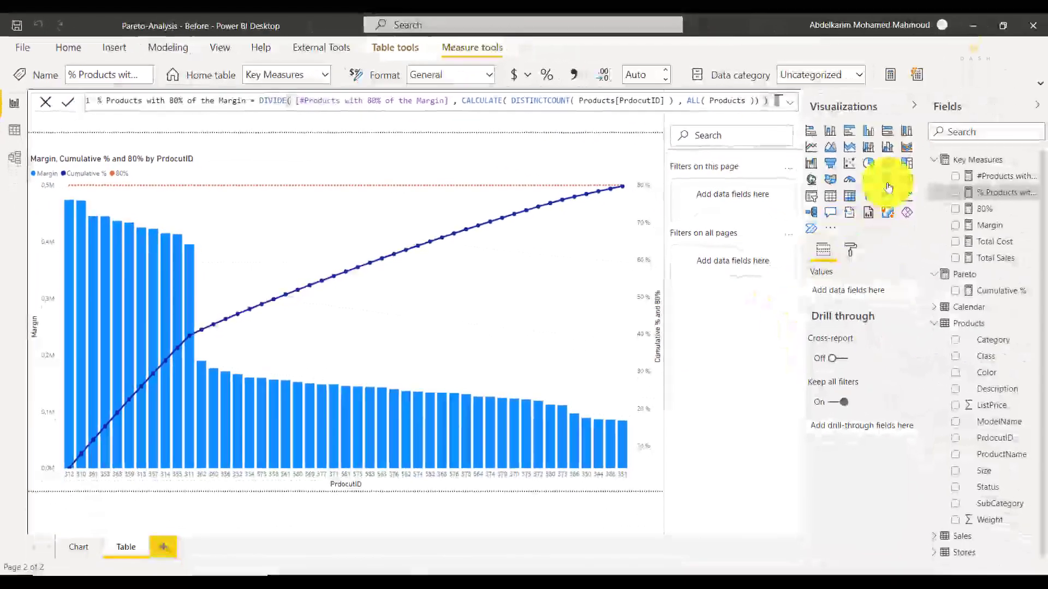
# Add a multi-row card with #Products with 80% of the Margin and % Products with 80% of the Margin, and fit it above the chart
pyautogui.click(888, 183)
pyautogui.click(956, 176)
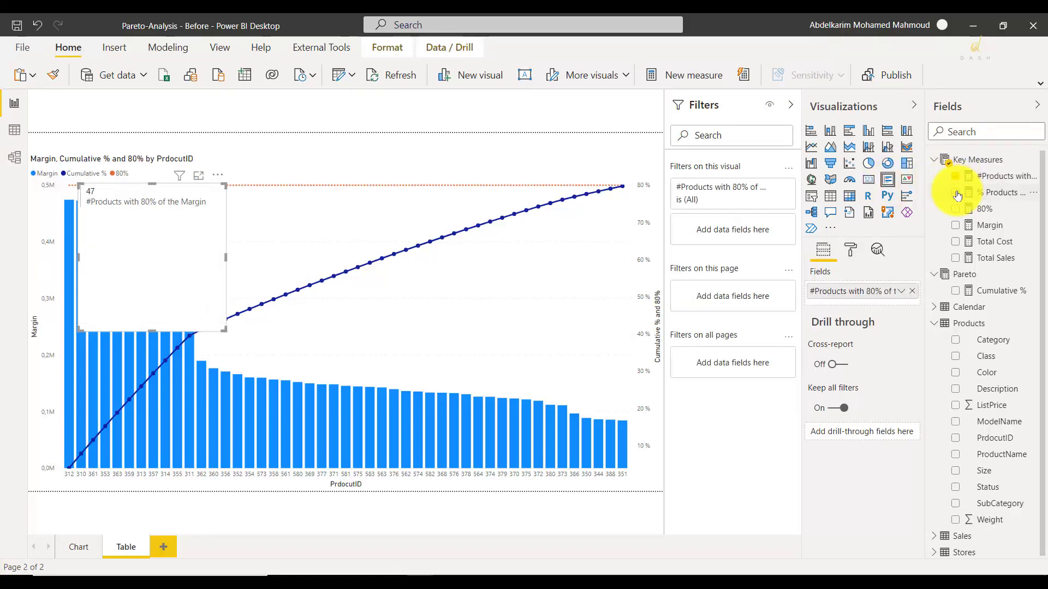
pyautogui.click(955, 192)
pyautogui.moveTo(222, 274); pyautogui.dragTo(365, 236)
pyautogui.moveTo(381, 292); pyautogui.dragTo(650, 175)
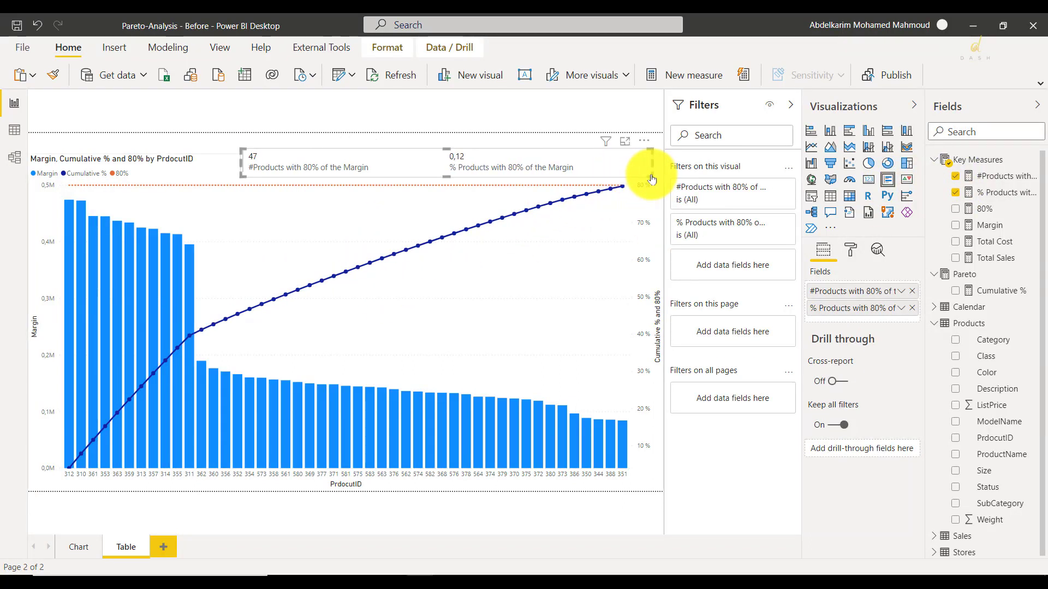
# Format the % Products with 80% of the Margin measure as a percentage
pyautogui.click(992, 195)
pyautogui.click(546, 76)
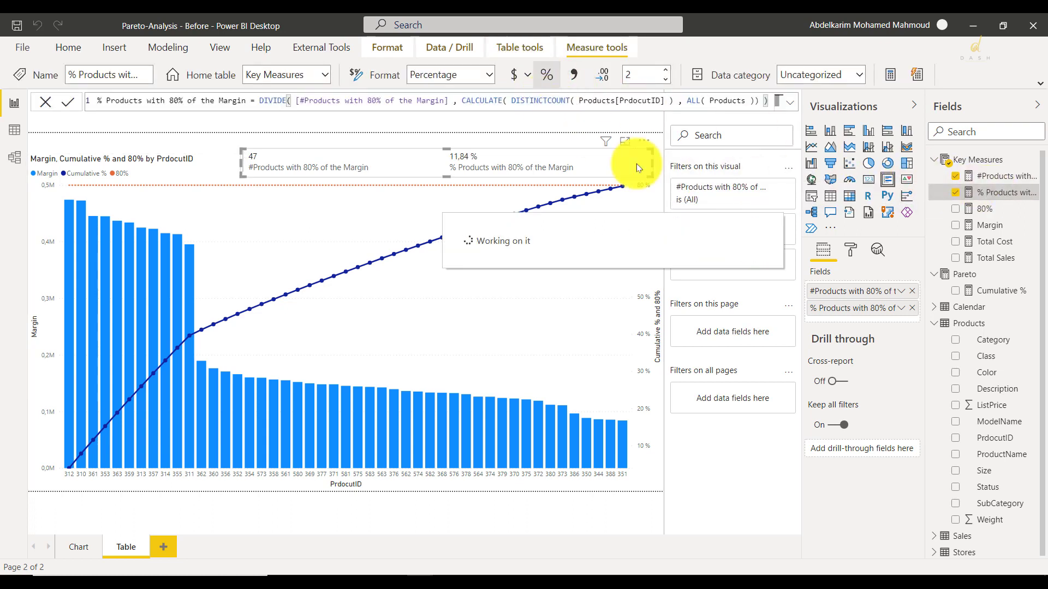
# Try to rename the card's #Products with 80% of the Margin field, replacing its first character with Of
pyautogui.doubleClick(816, 292)
pyautogui.press('Home')
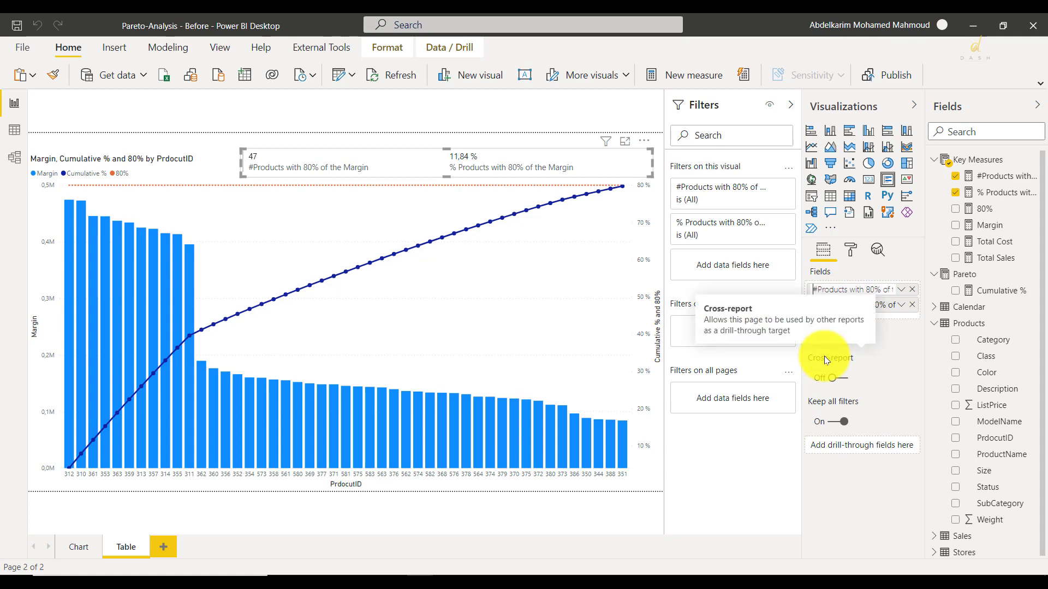
pyautogui.press('Delete')
pyautogui.write('Of')
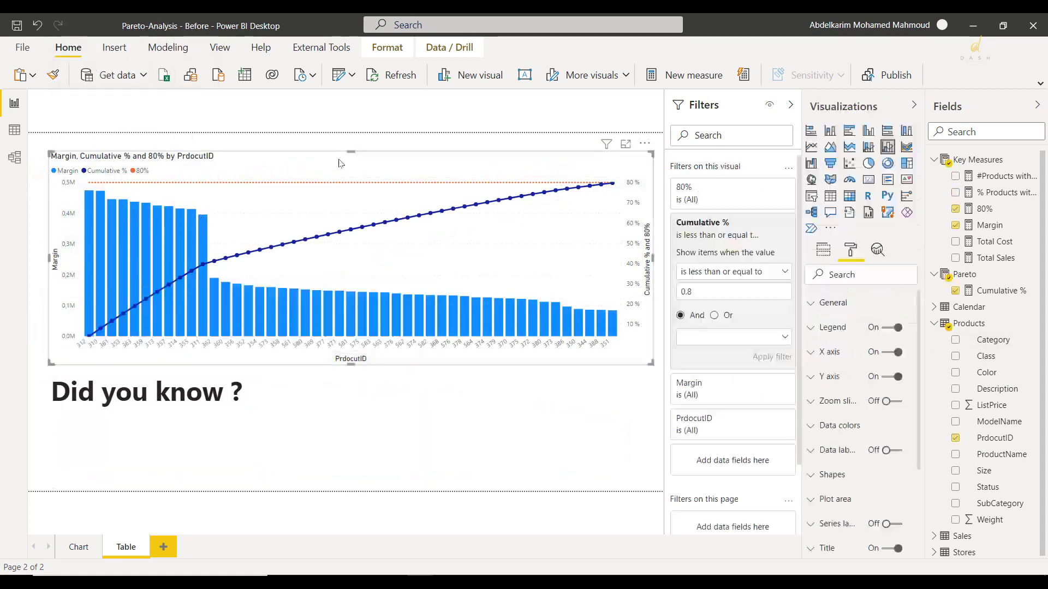
# Shorten the chart from its upper edge and place a copy of the "Did you know ?" text box above it, reading Pareto Analysis
pyautogui.moveTo(351, 152); pyautogui.dragTo(351, 197)
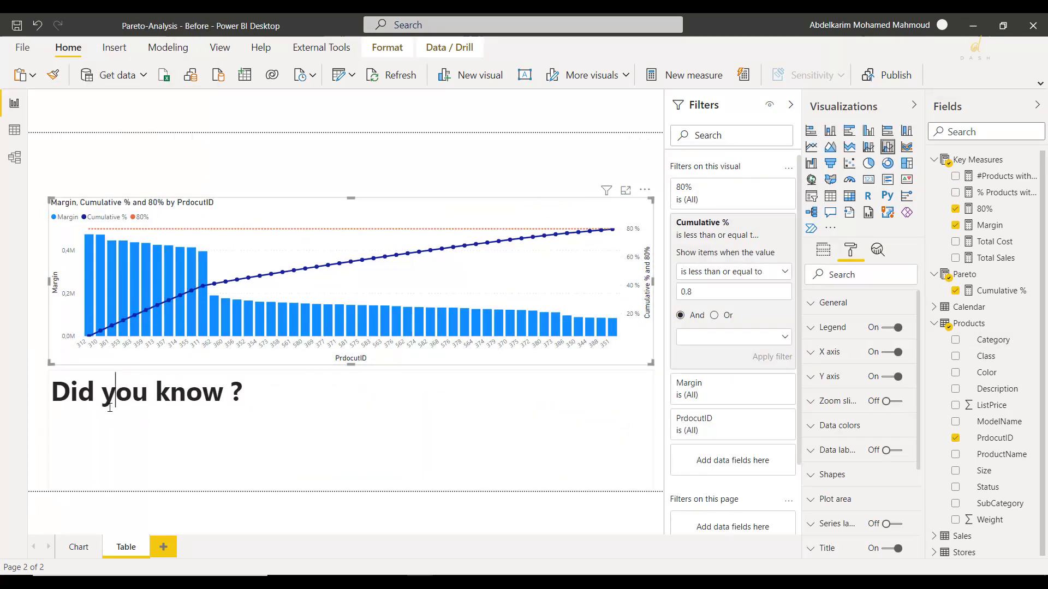
pyautogui.click(109, 409)
pyautogui.hotkey('ctrl', 'c')
pyautogui.hotkey('ctrl', 'v')
pyautogui.moveTo(372, 375); pyautogui.dragTo(363, 142)
pyautogui.moveTo(346, 257); pyautogui.dragTo(346, 176)
pyautogui.tripleClick(153, 152)
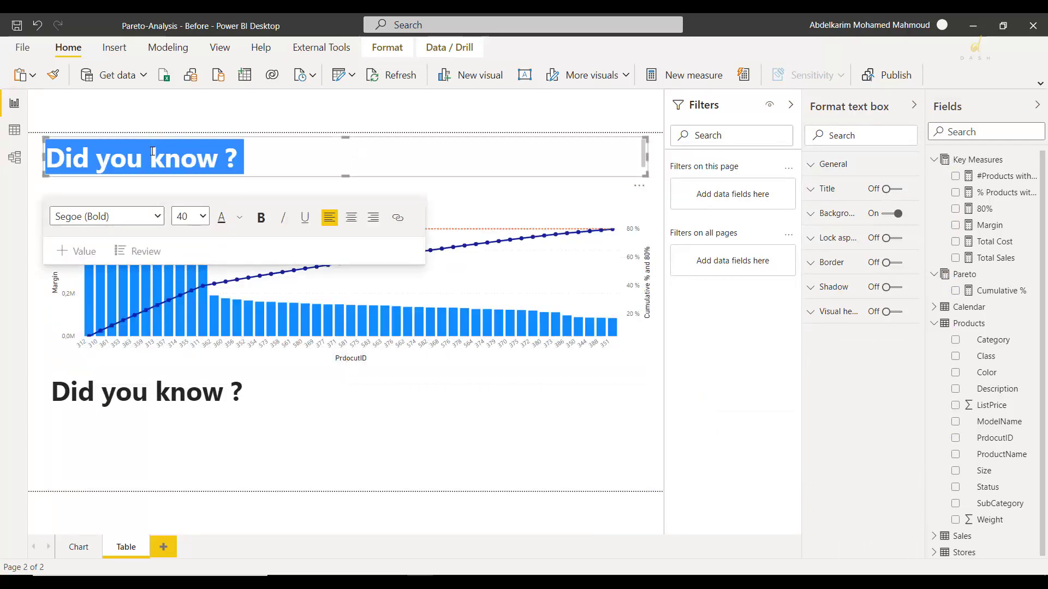
pyautogui.write('Pareto Analysis')
# Set the font size of the "Did you know ?" heading below the chart to 28
pyautogui.doubleClick(168, 388)
pyautogui.tripleClick(167, 388)
pyautogui.click(208, 304)
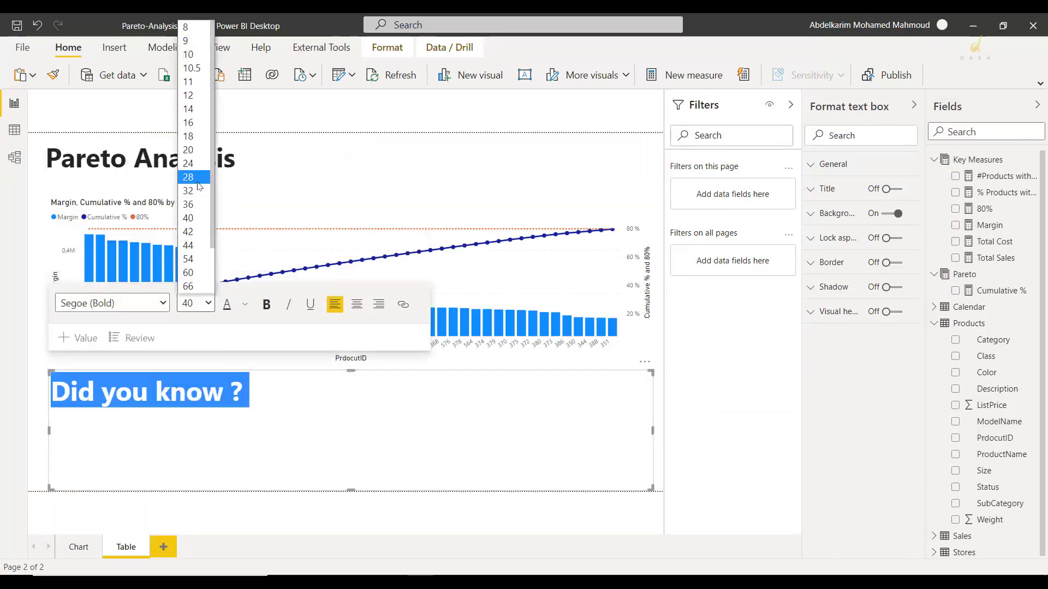
pyautogui.click(192, 178)
# Add two size 16 lines: "XX% of our Products are Responsible for 80% of our Margin" and "That is XX Products only, you might want to pay special attention to those"
pyautogui.click(224, 393)
pyautogui.press('Return')
pyautogui.click(208, 303)
pyautogui.click(191, 122)
pyautogui.write('xx')
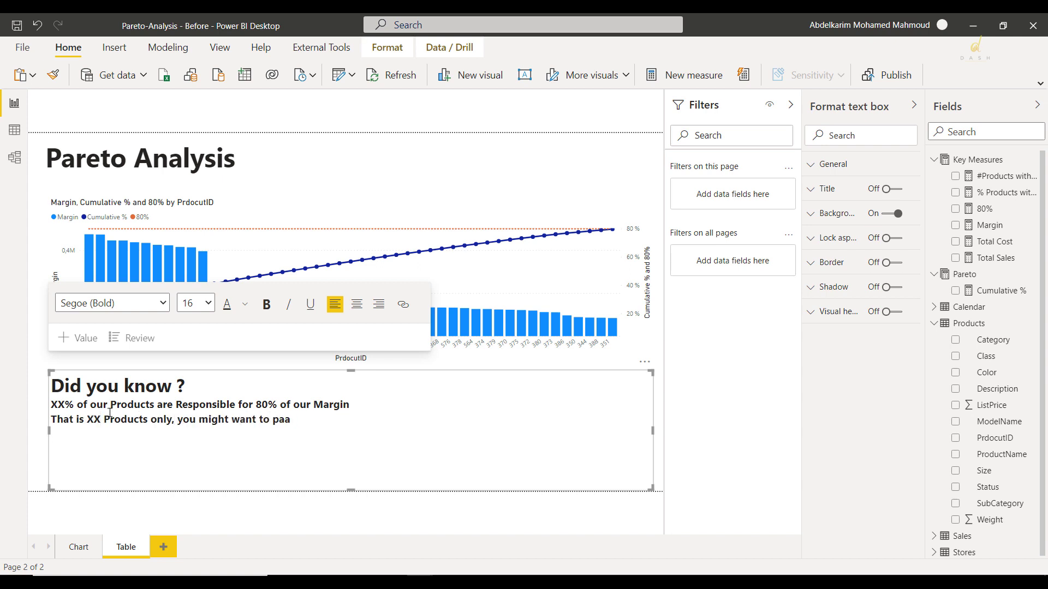
pyautogui.write('those')
# Change the font of the two lines under the "Did you know ?" heading to Segoe UI Light
pyautogui.moveTo(50, 405); pyautogui.dragTo(376, 419)
pyautogui.click(164, 303)
pyautogui.click(82, 227)
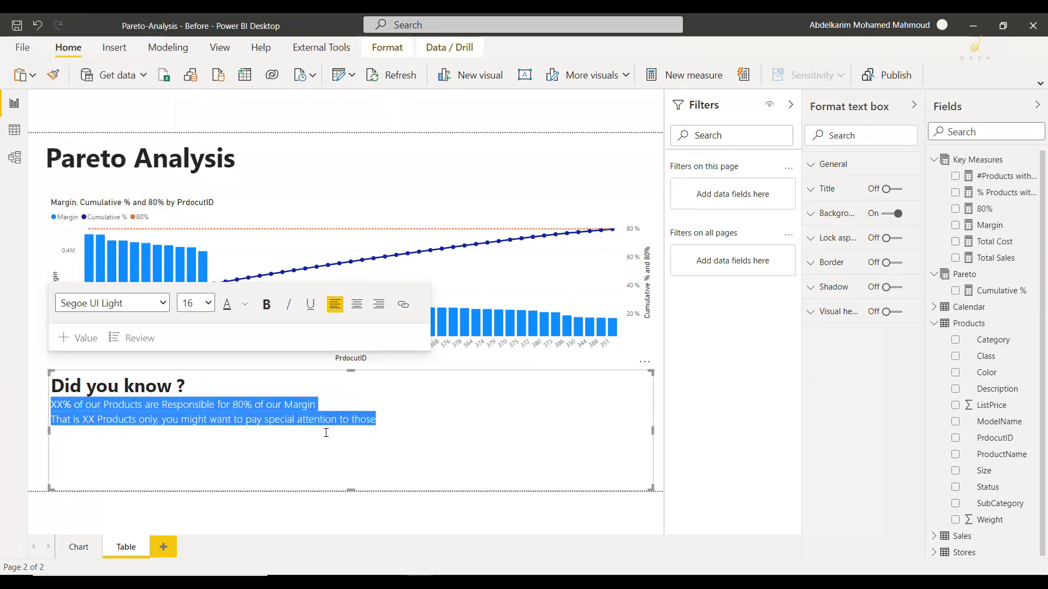
# Color the XX% and XX placeholders in the two lines white to leave gaps for live values
pyautogui.doubleClick(54, 406)
pyautogui.click(244, 304)
pyautogui.click(258, 351)
pyautogui.doubleClick(88, 420)
pyautogui.click(232, 307)
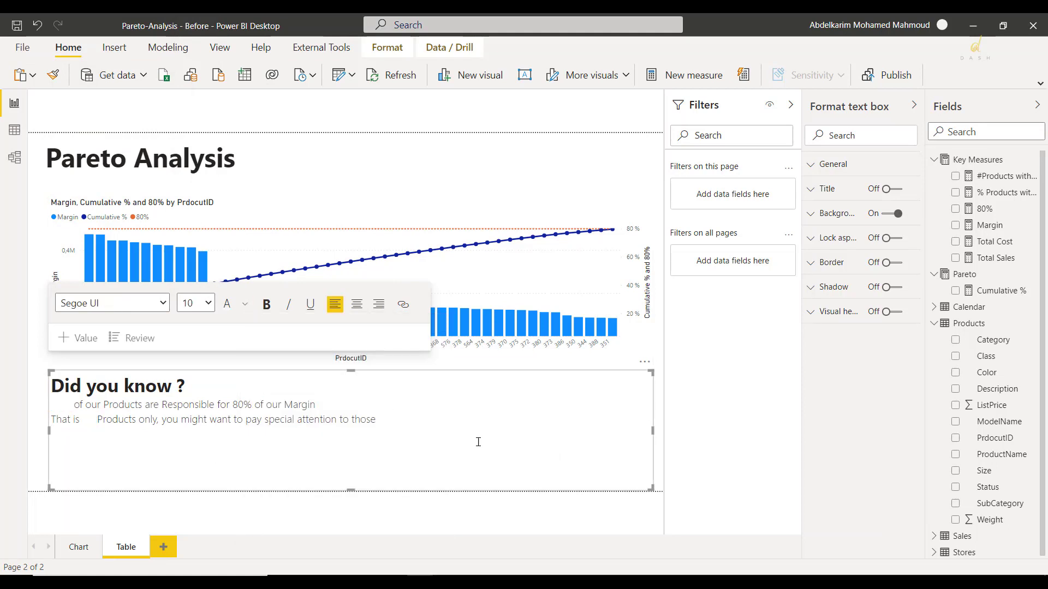
pyautogui.click(38, 422)
# Insert a card showing #Products with 80% of the Margin without category label or background, and move it over the lower text box
pyautogui.click(868, 180)
pyautogui.click(850, 250)
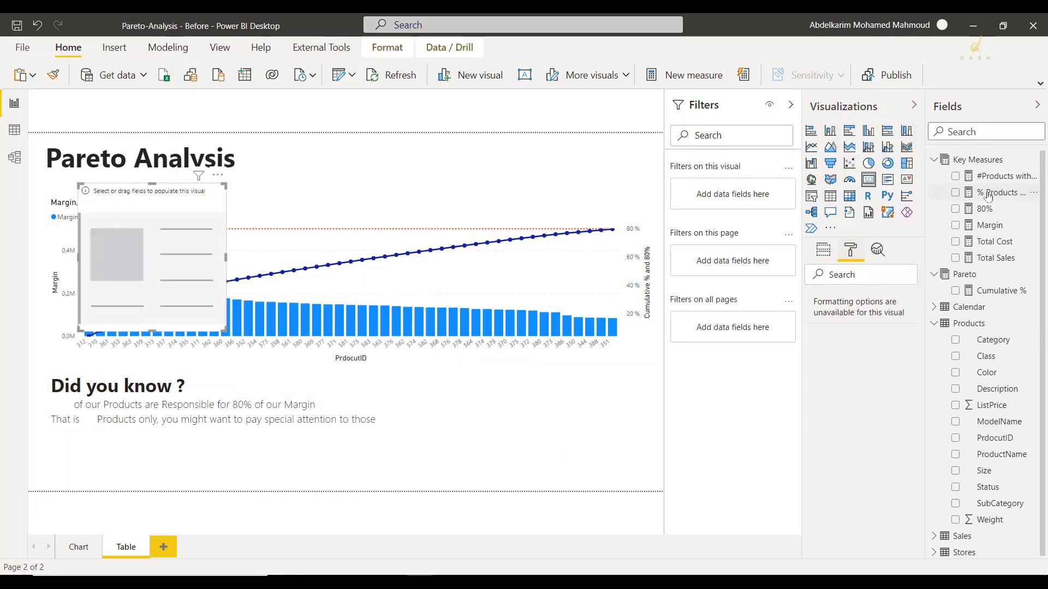
pyautogui.click(955, 177)
pyautogui.click(893, 425)
pyautogui.moveTo(136, 252); pyautogui.dragTo(141, 426)
# Format the card's data label in Segoe UI Bold at 16 pt
pyautogui.click(838, 327)
pyautogui.click(857, 542)
pyautogui.scroll(-3, 870, 371)
pyautogui.click(840, 509)
pyautogui.write('16')
# Shrink the card into the gap after "That is" and color its value blue
pyautogui.moveTo(174, 490); pyautogui.dragTo(55, 359)
pyautogui.moveTo(48, 354); pyautogui.dragTo(96, 424)
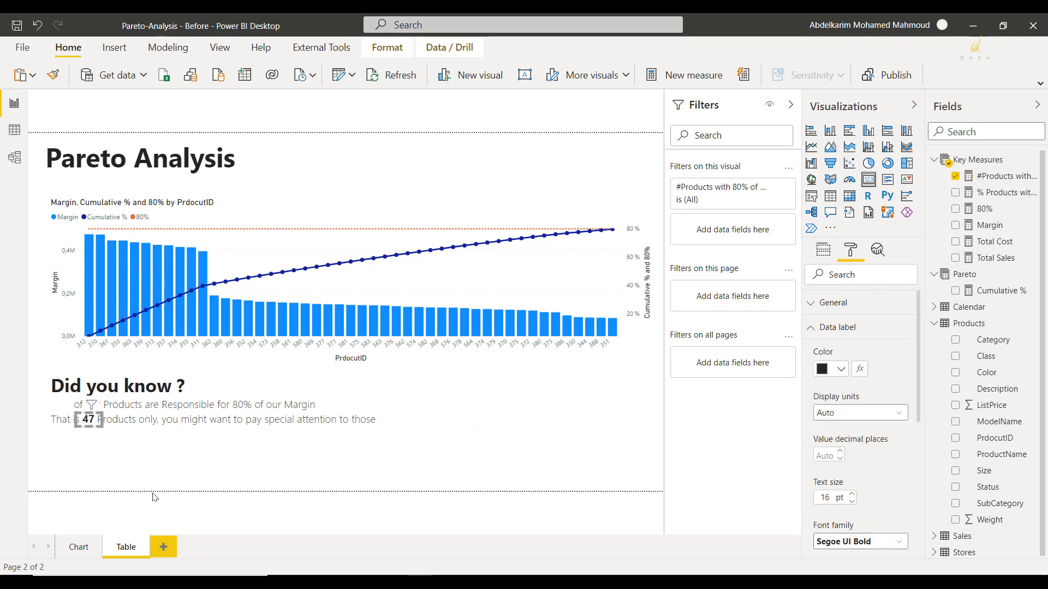
pyautogui.click(840, 370)
pyautogui.click(877, 147)
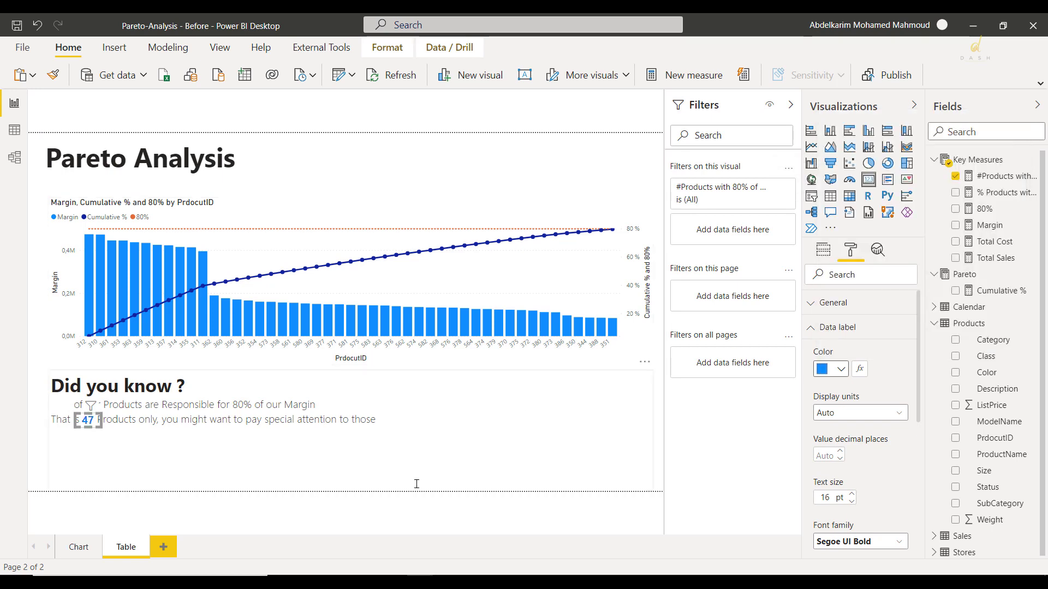
pyautogui.click(413, 476)
pyautogui.click(350, 512)
# Place a copy of the card at the start of the first line and switch its field to % Products with 80% of the Margin
pyautogui.click(89, 426)
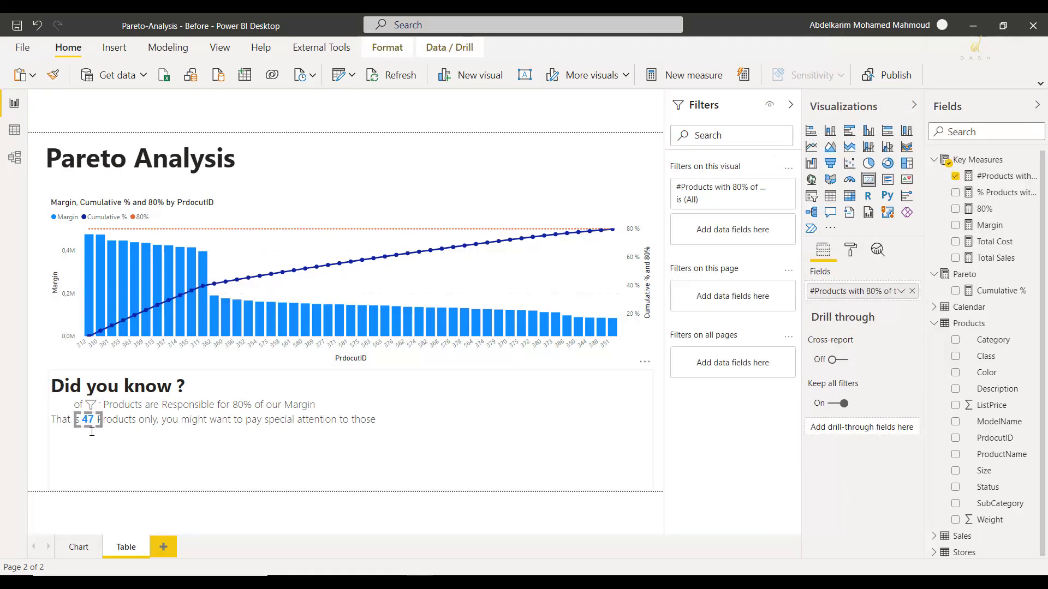
pyautogui.moveTo(54, 399); pyautogui.dragTo(59, 407)
pyautogui.click(955, 193)
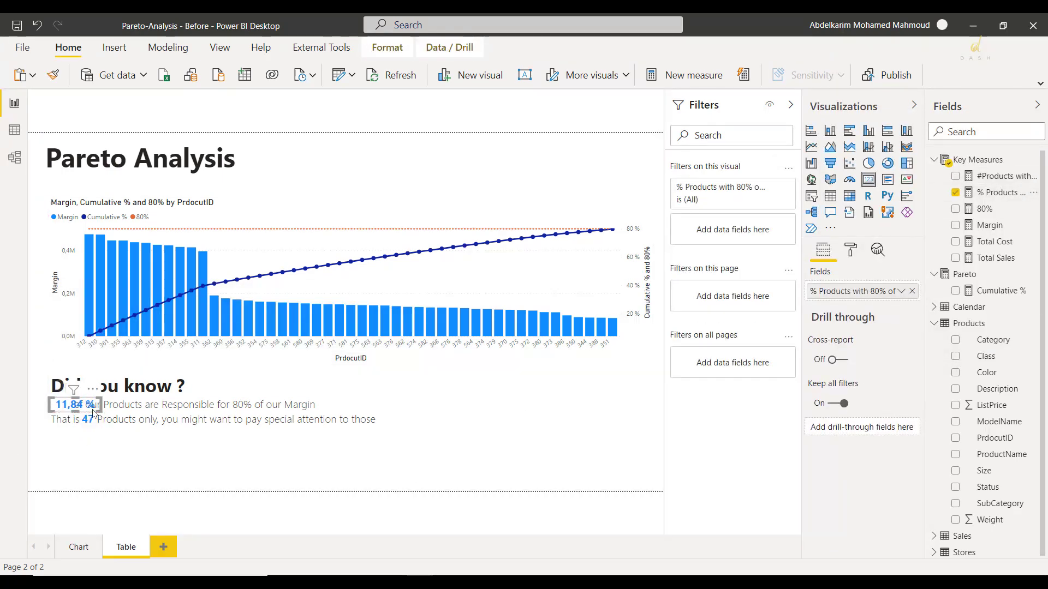
# Widen the gap before "of our Products" and align the percentage card with the start of the line
pyautogui.click(123, 404)
pyautogui.click(218, 512)
pyautogui.click(82, 405)
pyautogui.click(77, 417)
pyautogui.click(164, 512)
pyautogui.moveTo(71, 410)
pyautogui.mouseDown()
pyautogui.moveTo(96, 407)
pyautogui.moveTo(82, 405)
pyautogui.mouseUp()
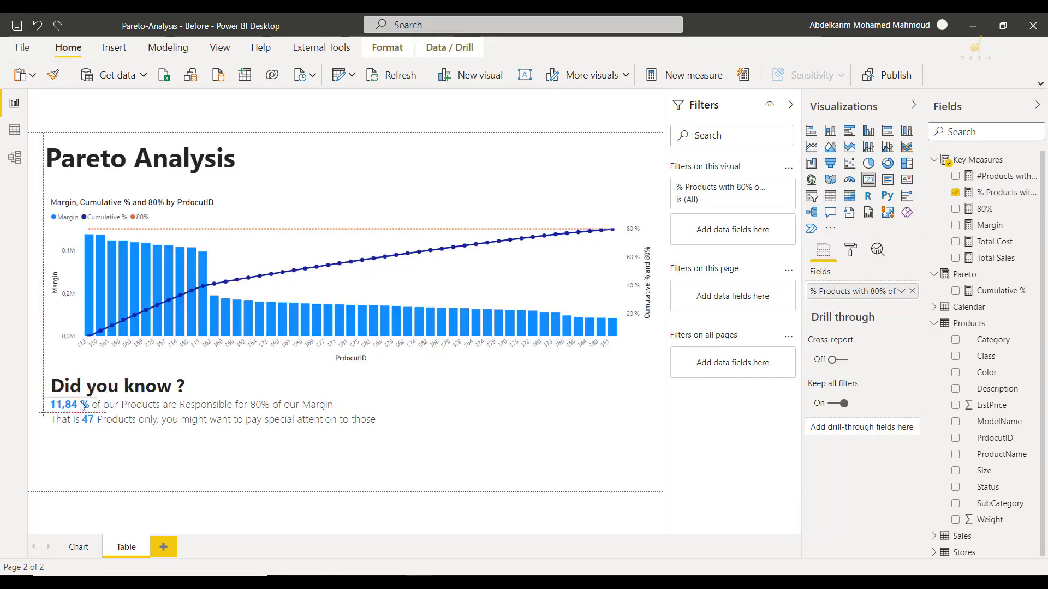
pyautogui.click(87, 457)
pyautogui.click(262, 512)
# Color the "80%" in the first sentence pink
pyautogui.moveTo(250, 405); pyautogui.dragTo(270, 405)
pyautogui.click(245, 305)
pyautogui.click(431, 349)
# Group the "Did you know ?" text box with its two value cards
pyautogui.click(382, 512)
pyautogui.click(124, 386)
pyautogui.moveTo(39, 363); pyautogui.dragTo(939, 572)
pyautogui.rightClick(479, 448)
pyautogui.moveTo(508, 457)
pyautogui.click(616, 459)
# Move the group beneath the Pareto Analysis title with a narrower text box, and realign both value cards with their gaps
pyautogui.moveTo(109, 245); pyautogui.dragTo(84, 185)
pyautogui.moveTo(111, 184); pyautogui.dragTo(93, 183)
pyautogui.moveTo(642, 299); pyautogui.dragTo(377, 297)
pyautogui.click(477, 292)
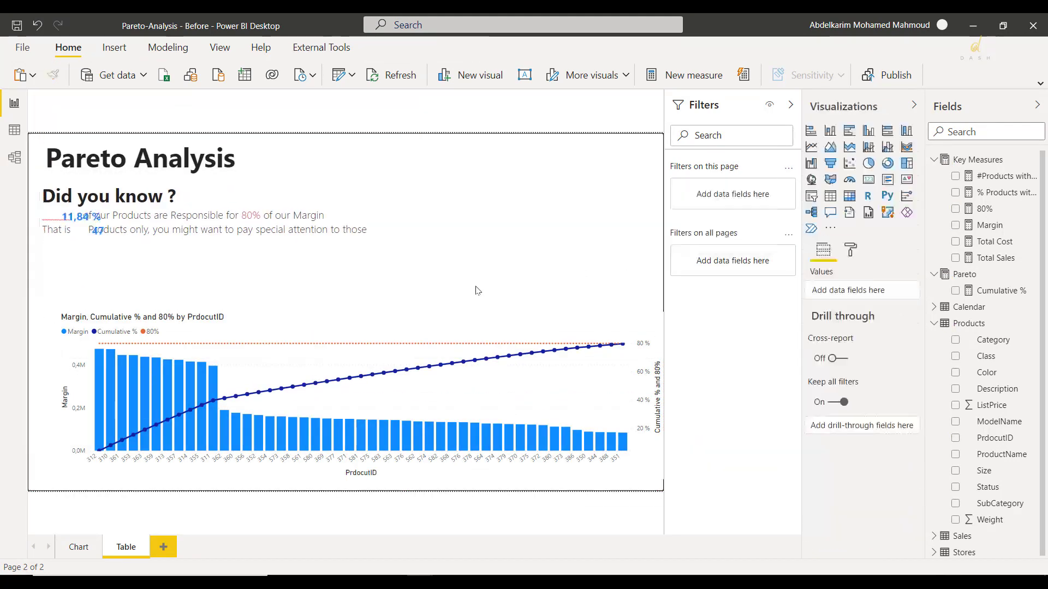
pyautogui.click(84, 219)
pyautogui.click(97, 230)
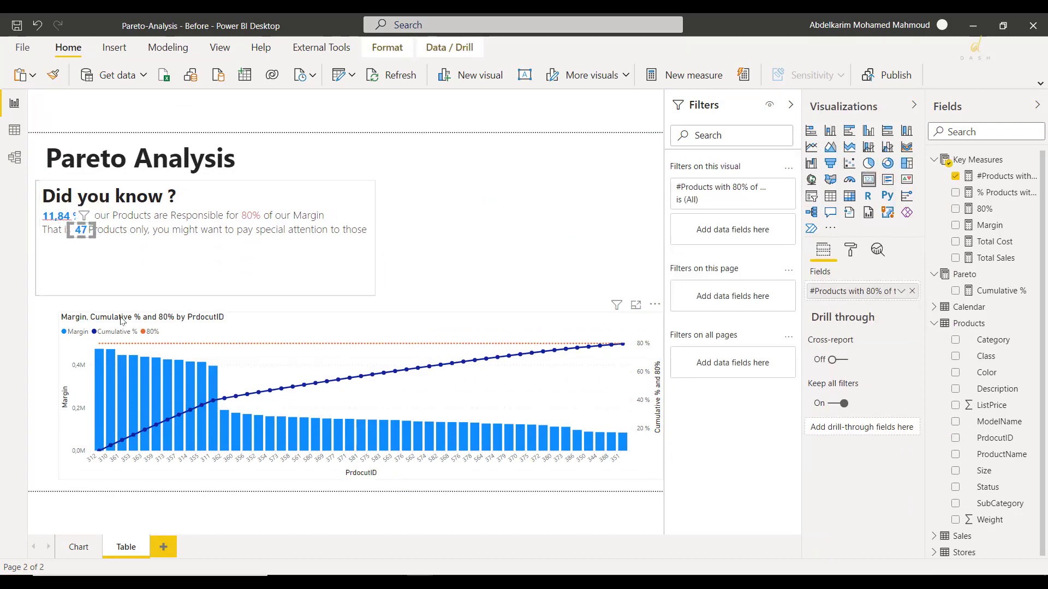
# Join the two sentences under "Did you know ?" into one line and widen the text box across the page
pyautogui.click(44, 233)
pyautogui.press('BackSpace')
pyautogui.moveTo(375, 239); pyautogui.dragTo(662, 239)
pyautogui.click(311, 172)
pyautogui.hotkey('ctrl', 'z')
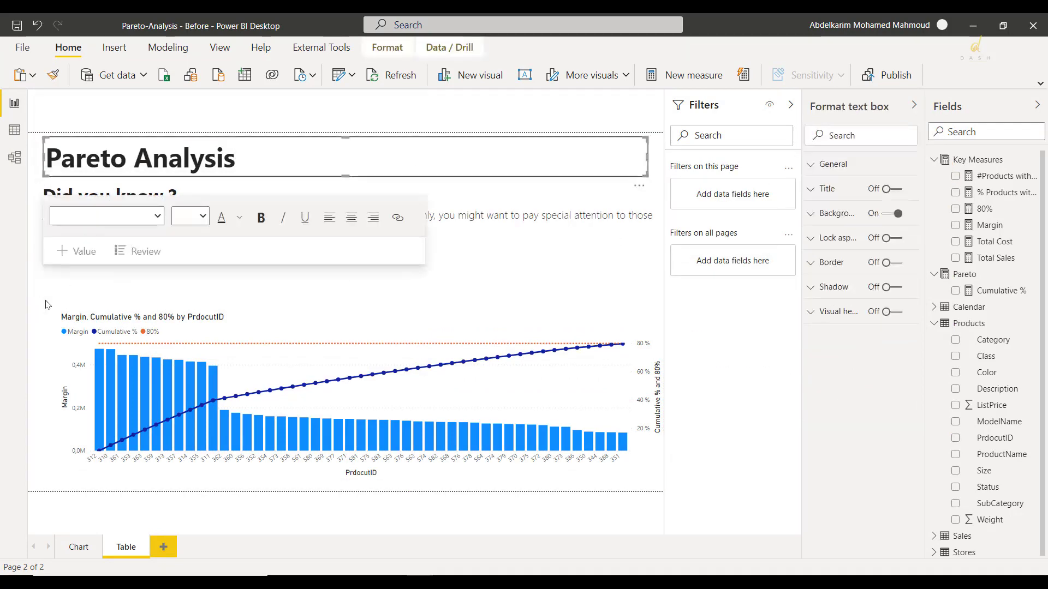
# Move the product count card into the gap after "That is" in the joined sentence
pyautogui.click(40, 285)
pyautogui.click(86, 232)
pyautogui.moveTo(86, 231); pyautogui.dragTo(368, 232)
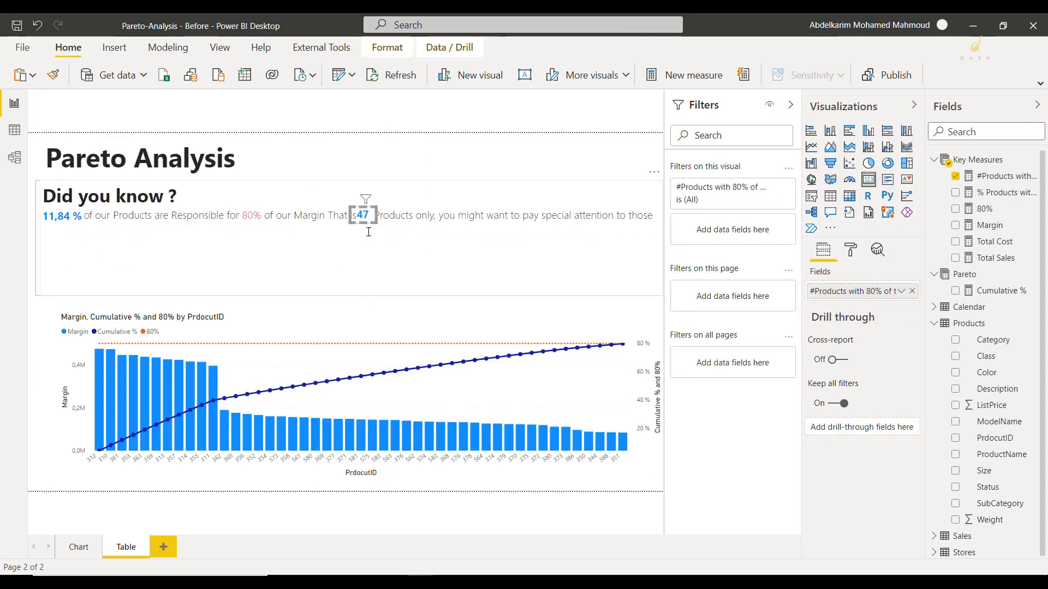
# Nudge the Pareto Analysis title to line up with the "Did you know ?" heading
pyautogui.click(461, 115)
pyautogui.click(377, 154)
pyautogui.moveTo(81, 138); pyautogui.dragTo(78, 141)
pyautogui.click(90, 114)
# Try to shorten the "Did you know ?" text box from its lower edge
pyautogui.click(218, 246)
pyautogui.moveTo(351, 295); pyautogui.dragTo(351, 277)
pyautogui.click(37, 25)
# Enlarge the chart up to just below the sentence and out to the title's left edge
pyautogui.click(195, 322)
pyautogui.moveTo(58, 309); pyautogui.dragTo(40, 223)
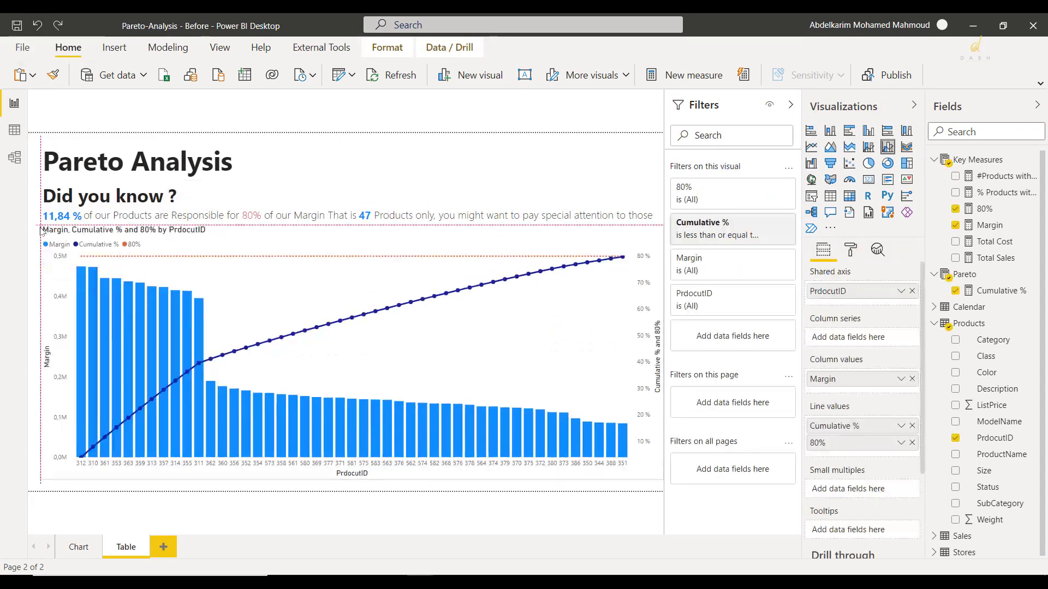
# Bring the Margin, Cumulative % and 80% chart to the front of the layer order, above Group 1 and the text box
pyautogui.click(386, 48)
pyautogui.click(515, 75)
pyautogui.click(382, 125)
pyautogui.click(721, 214)
pyautogui.click(690, 157)
pyautogui.click(690, 158)
pyautogui.click(409, 147)
pyautogui.click(269, 240)
pyautogui.click(382, 131)
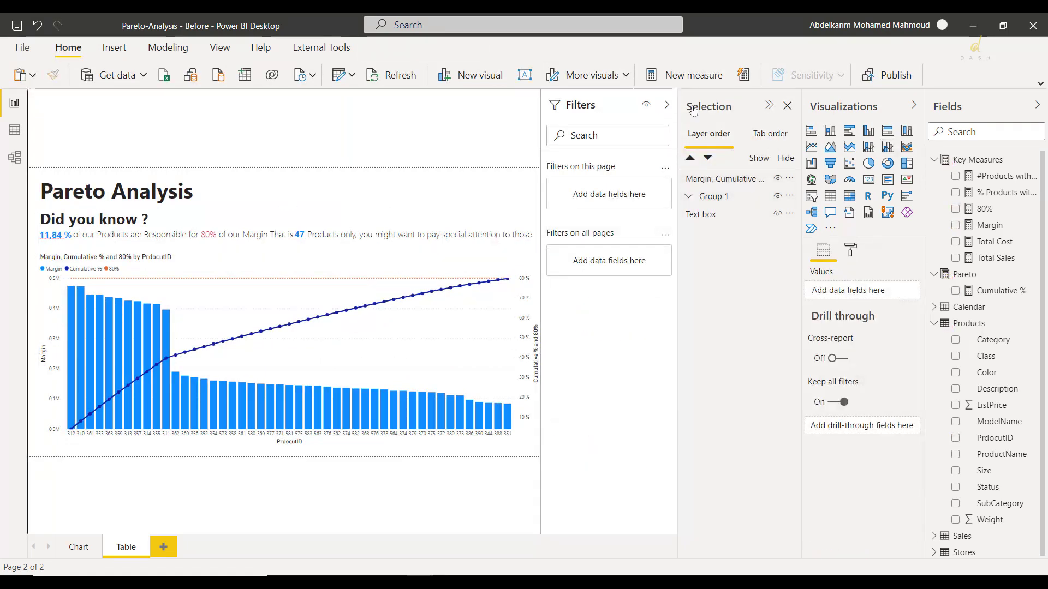
# Close the Selection pane and collapse the Filters, Visualizations and Fields panes to enlarge the report page
pyautogui.click(667, 105)
pyautogui.click(787, 106)
pyautogui.click(914, 105)
pyautogui.click(1038, 104)
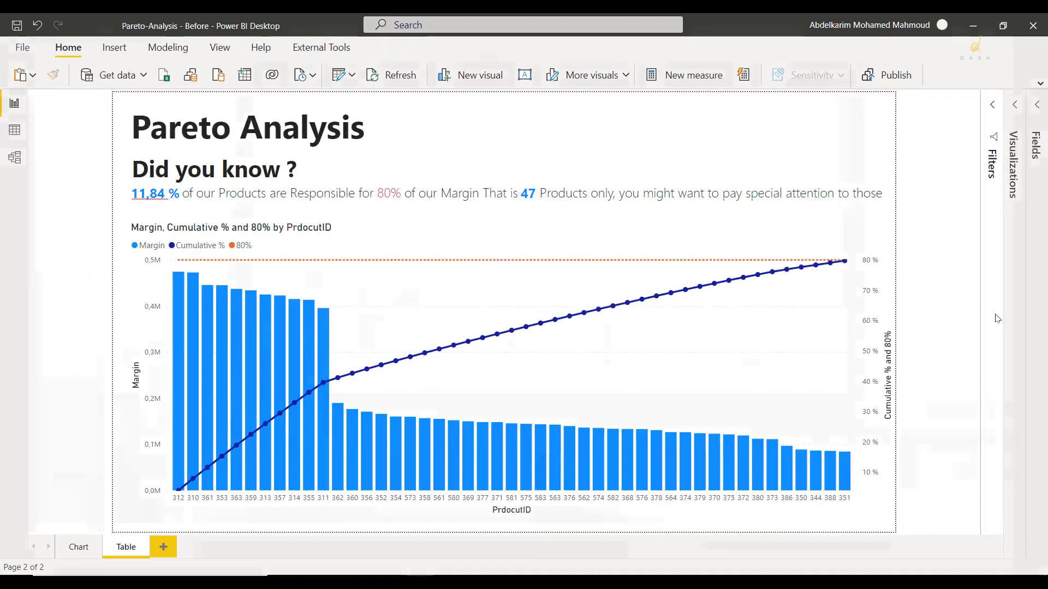